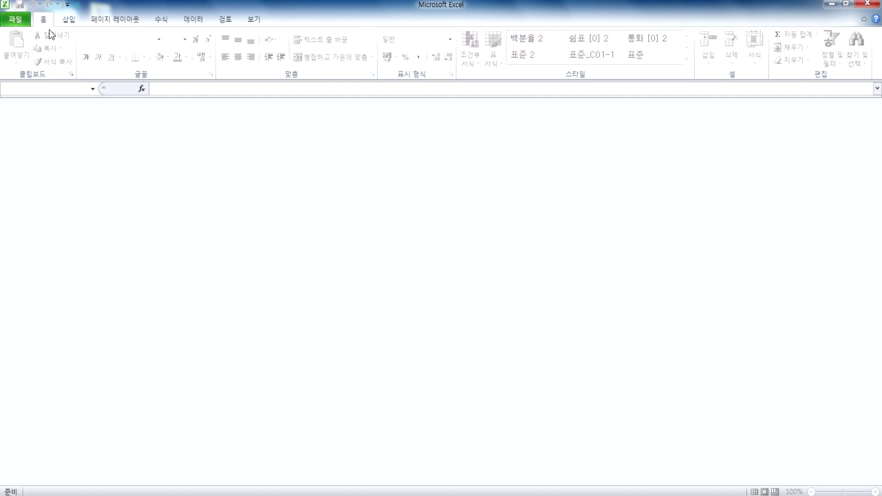
# - Open the workbook 2급A형.xlsm from the 04 실전모의고사 folder, entering the file password
pyautogui.click(16, 21)
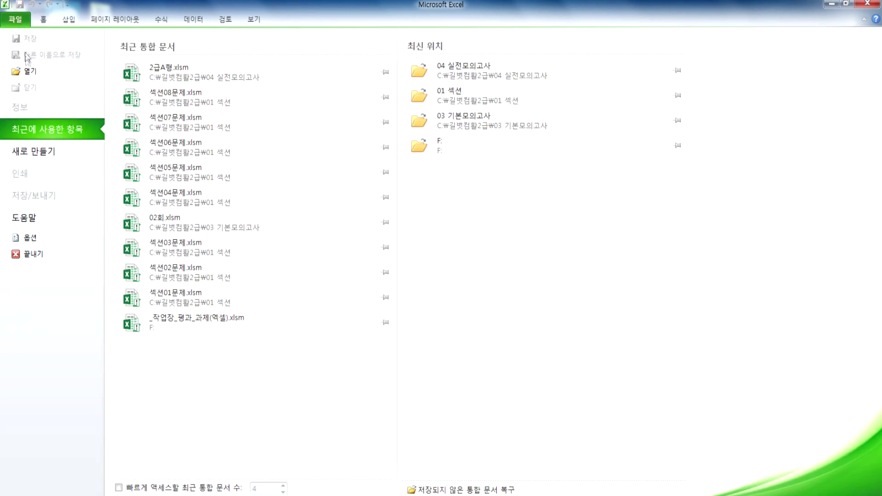
pyautogui.click(30, 71)
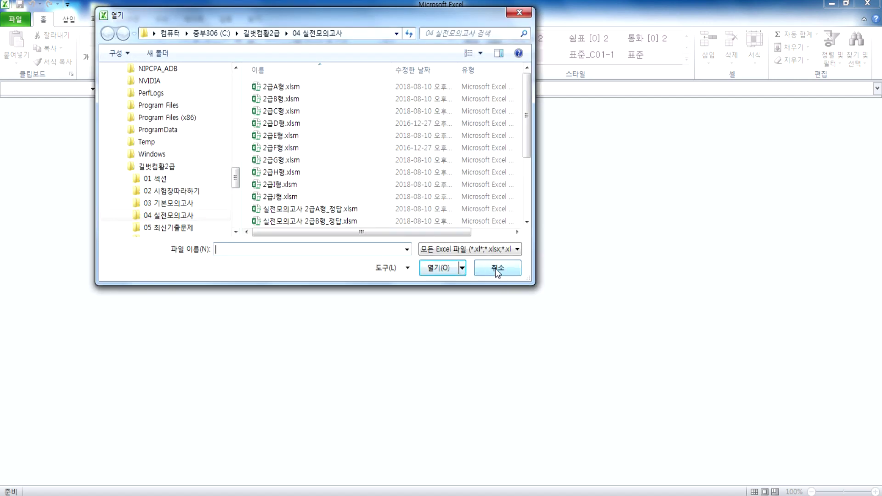
pyautogui.doubleClick(282, 87)
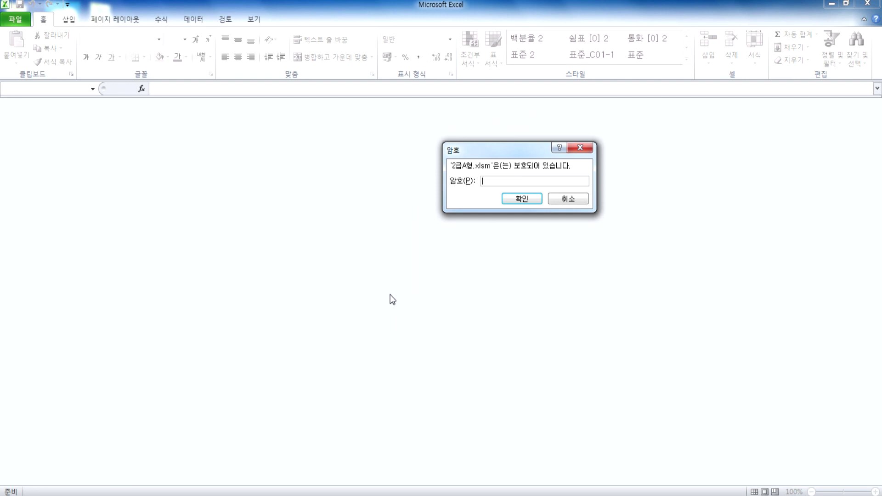
pyautogui.write('*****')
pyautogui.press('Return')
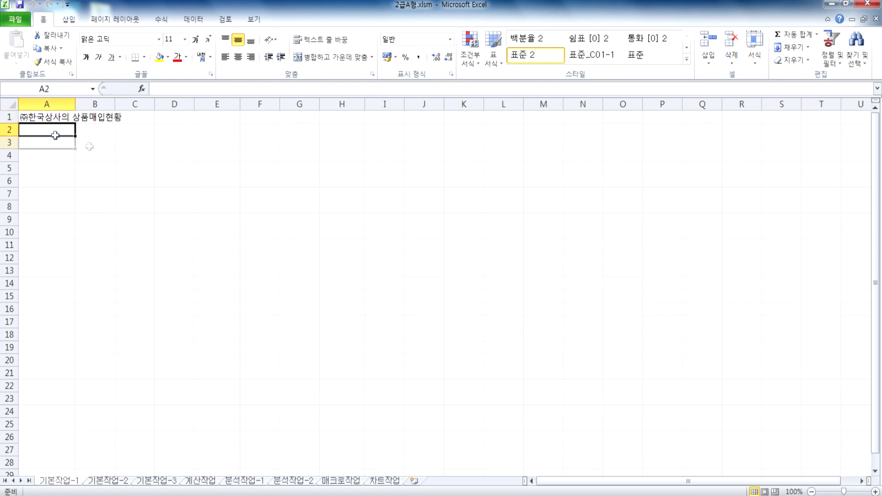
# - Look through the data on the sheets 기본작업-1, 기본작업-2 and 기본작업-3
pyautogui.moveTo(43, 132); pyautogui.dragTo(214, 311)
pyautogui.click(136, 193)
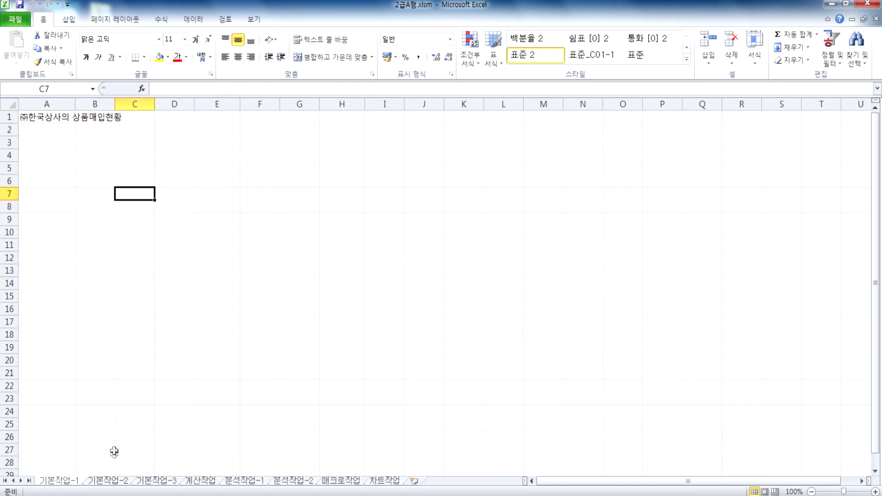
pyautogui.click(112, 481)
pyautogui.moveTo(69, 156); pyautogui.dragTo(263, 283)
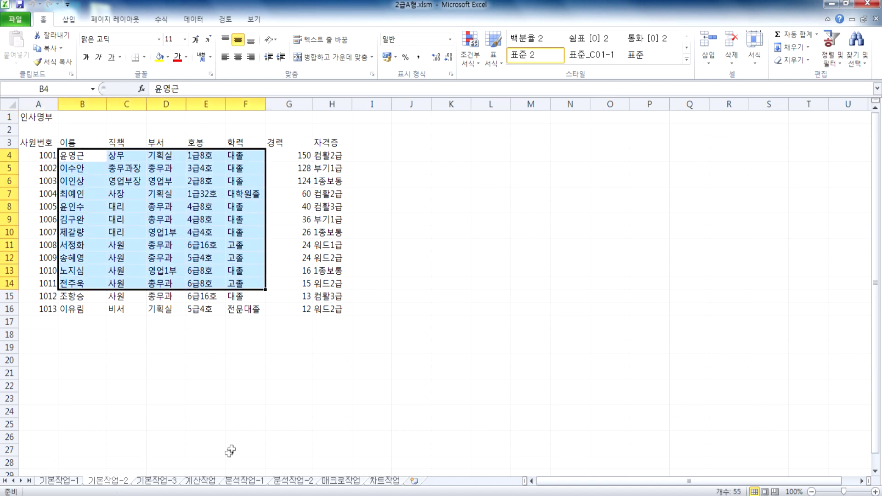
pyautogui.click(156, 480)
pyautogui.click(102, 184)
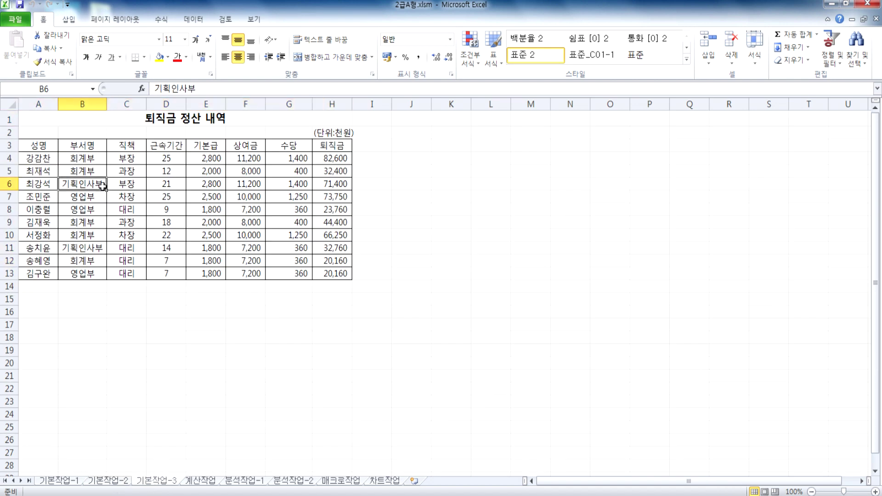
pyautogui.moveTo(83, 172); pyautogui.dragTo(293, 276)
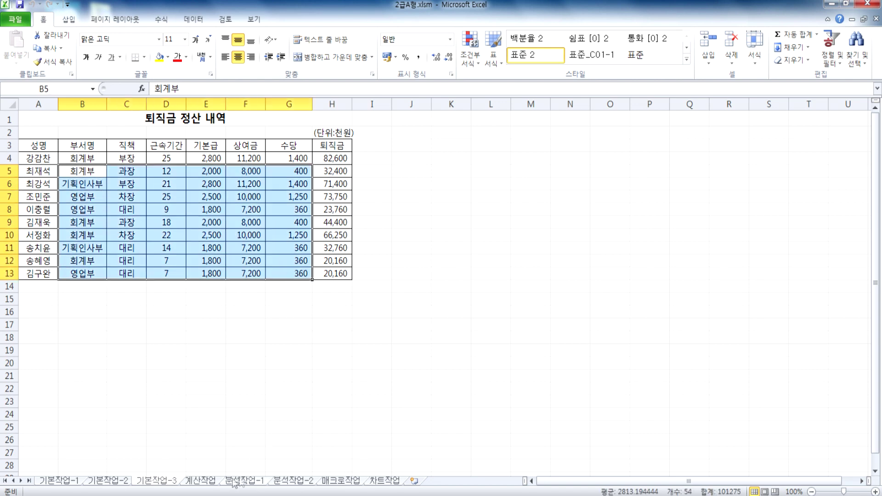
# - Show the 계산작업 sheet at 190% zoom with the ribbon collapsed, and arrange a widened blank Notepad window beside it
pyautogui.click(200, 480)
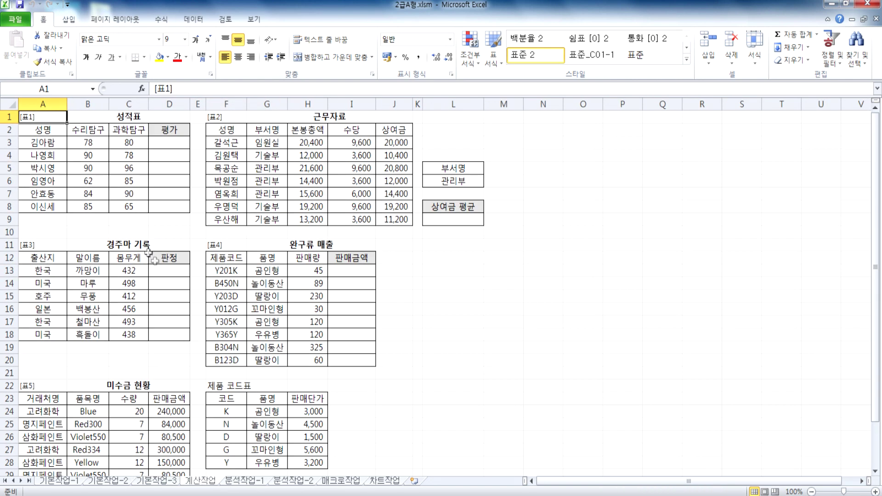
pyautogui.doubleClick(46, 19)
pyautogui.scroll(6, 104, 246)
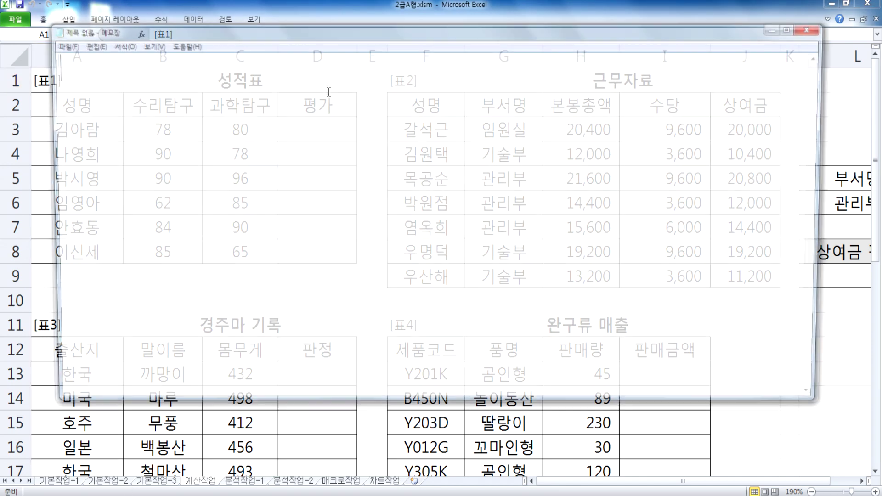
pyautogui.moveTo(319, 42); pyautogui.dragTo(879, 83)
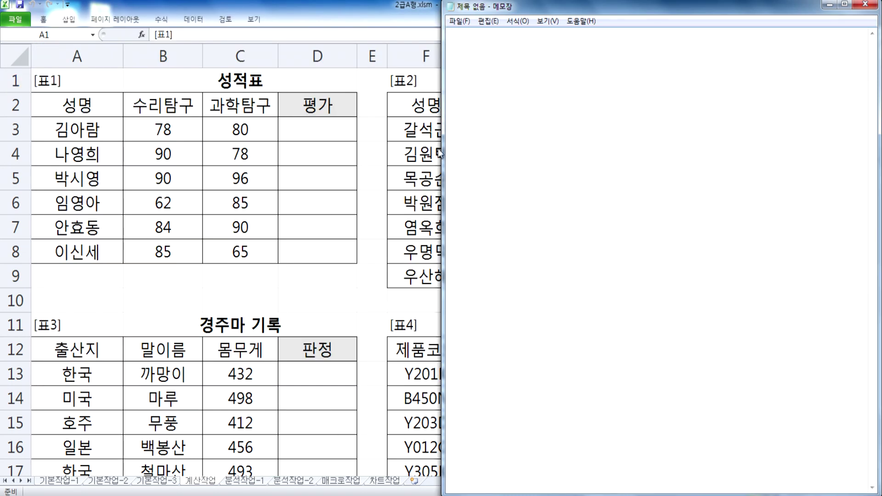
pyautogui.moveTo(444, 153); pyautogui.dragTo(364, 152)
# - Begin the problem statement in Notepad with "문제1) 수리탐구가 과학탐구의 평균 이상이고,"
pyautogui.write('문제1) 수리')
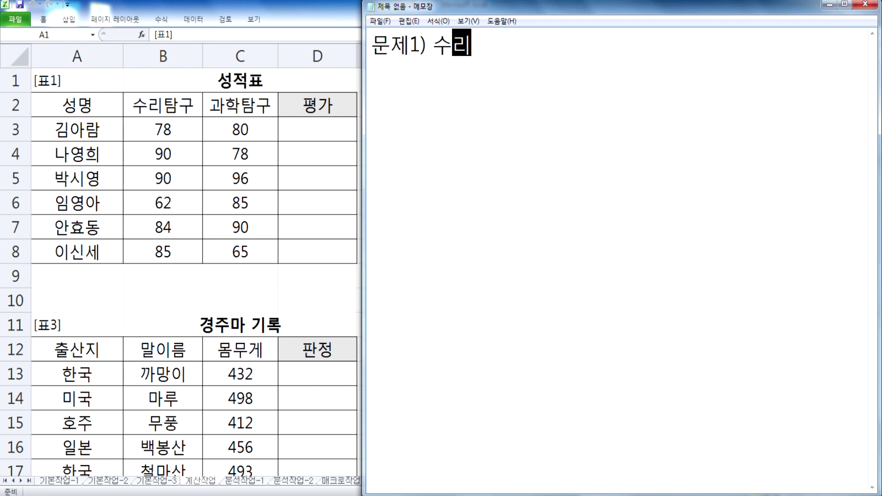
pyautogui.write('탐구가 ')
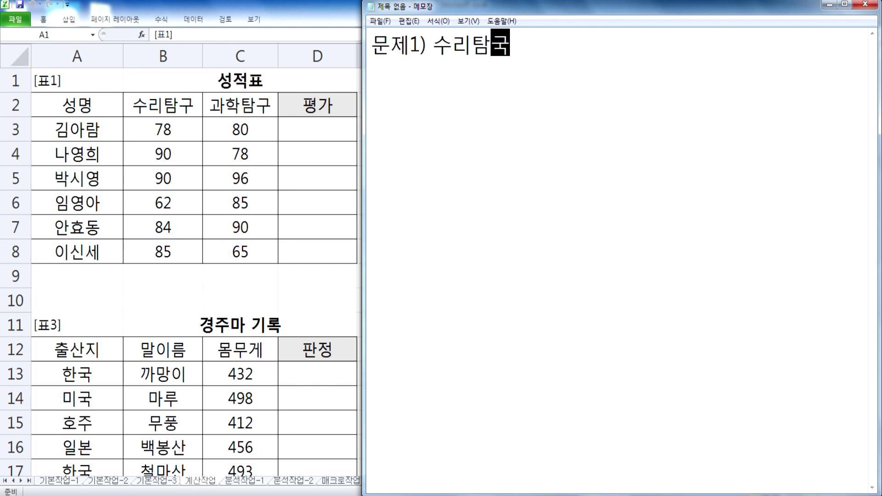
pyautogui.write('과학')
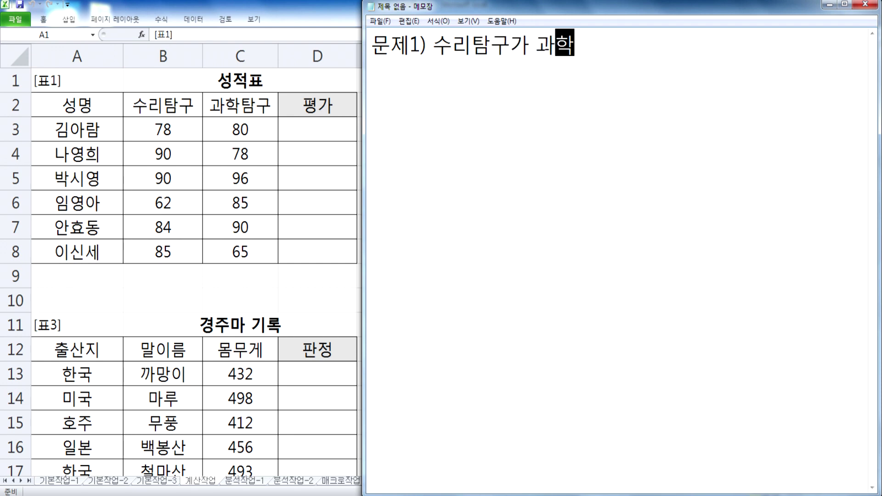
pyautogui.write('탐구의 평')
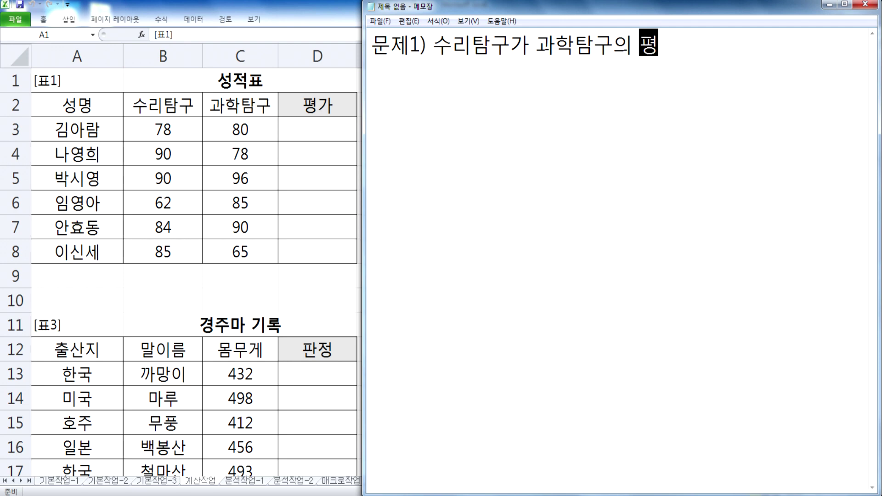
pyautogui.write('균 이상이고, ')
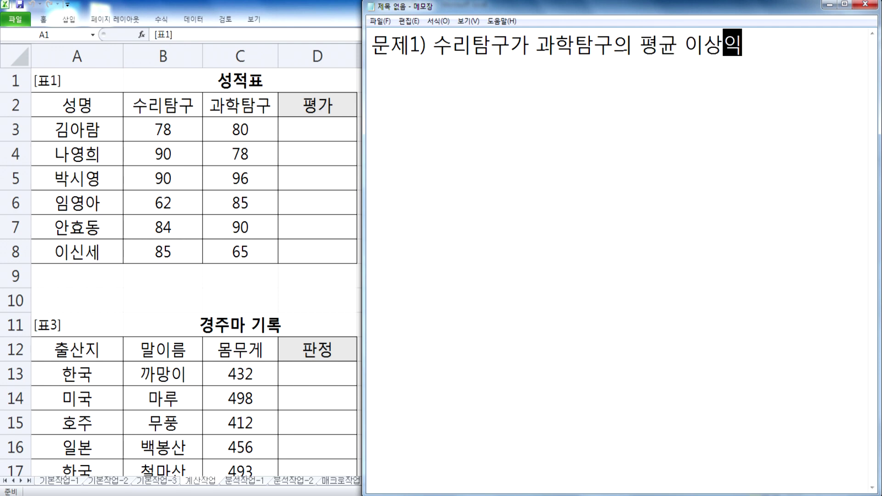
# - Continue the problem statement with the second condition, "과학탐구가 과학탐구의 평균 이상이면 "우수""
pyautogui.write('과학탐구')
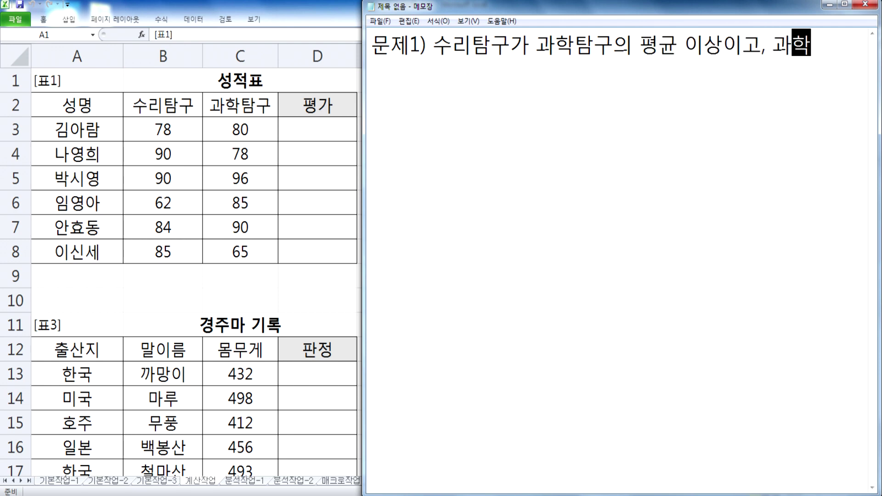
pyautogui.write('가 ')
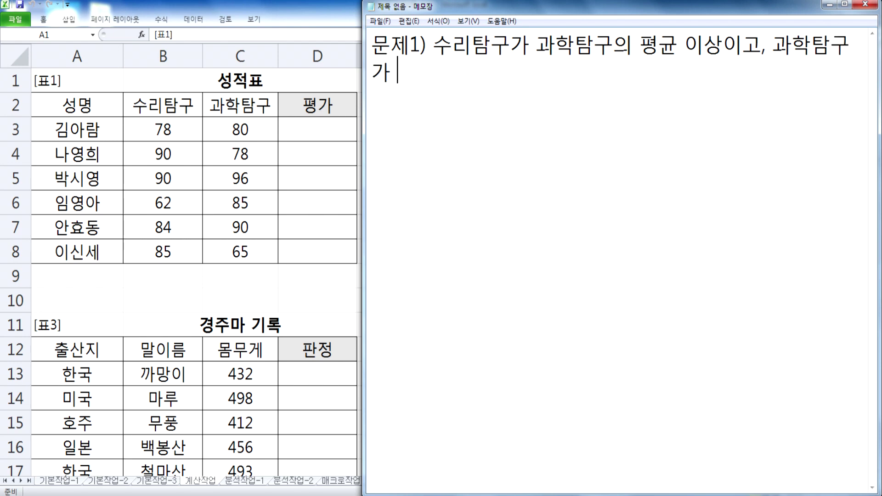
pyautogui.write('과하ㄱㅊ탐')
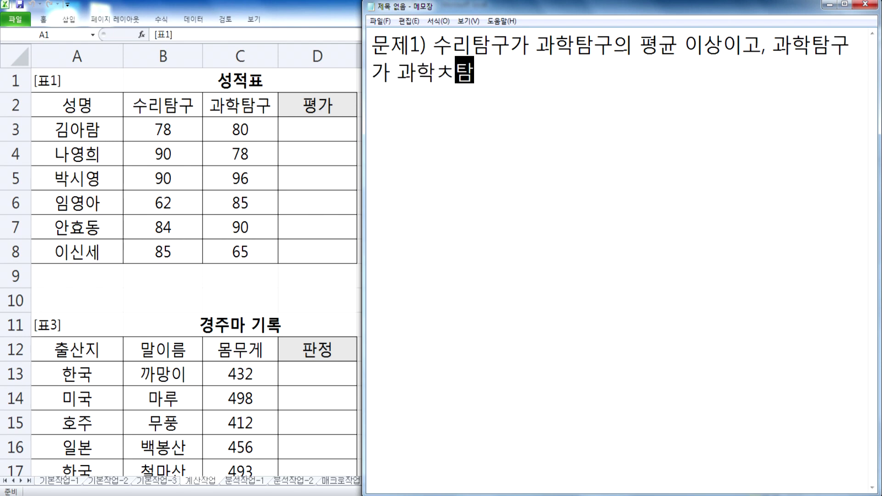
pyautogui.press('BackSpace')
pyautogui.press('BackSpace')
pyautogui.press('BackSpace')
pyautogui.press('BackSpace')
pyautogui.write('탐구의 평')
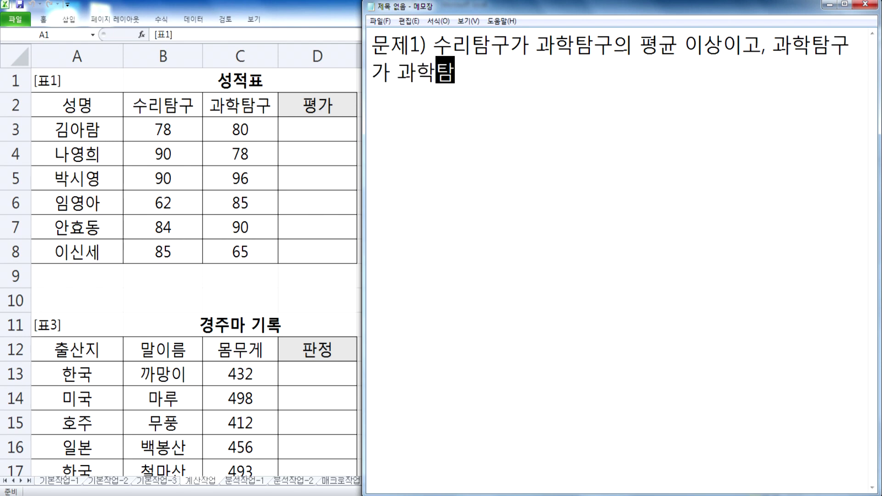
pyautogui.write('균 이상이')
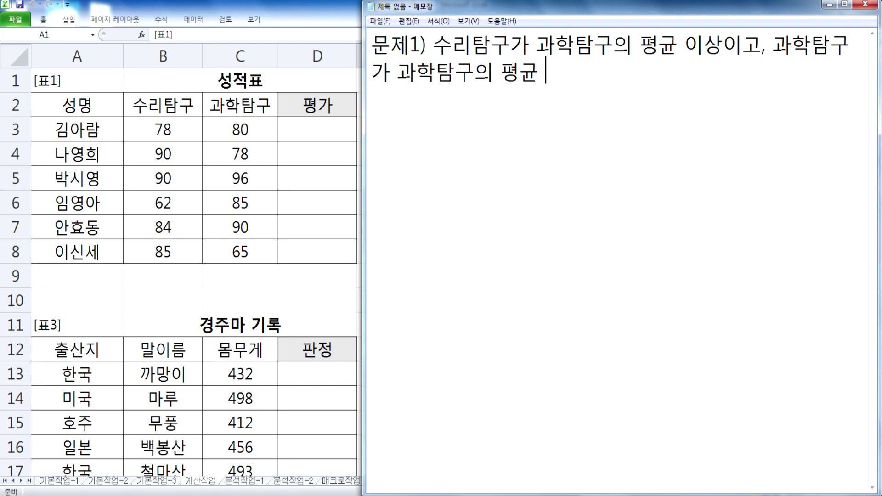
pyautogui.write('면 "우수"')
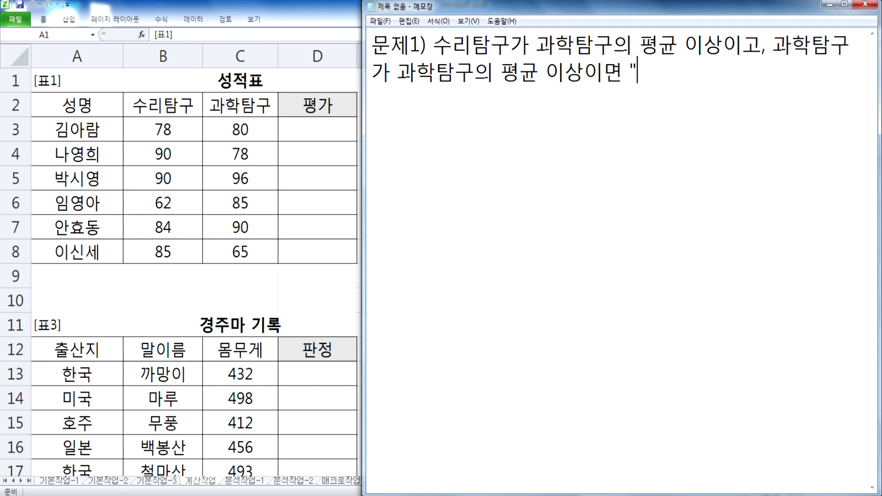
# - Finish the problem sentence with ", 그렇지 않으면 공백으로 표시" and end the line
pyautogui.write(', ')
pyautogui.write('그렇지 ')
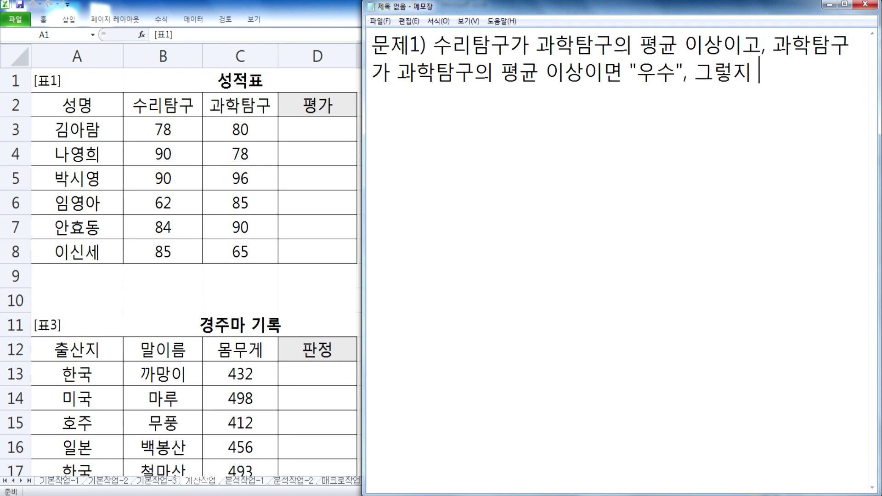
pyautogui.write('않으며ㄴ 공백')
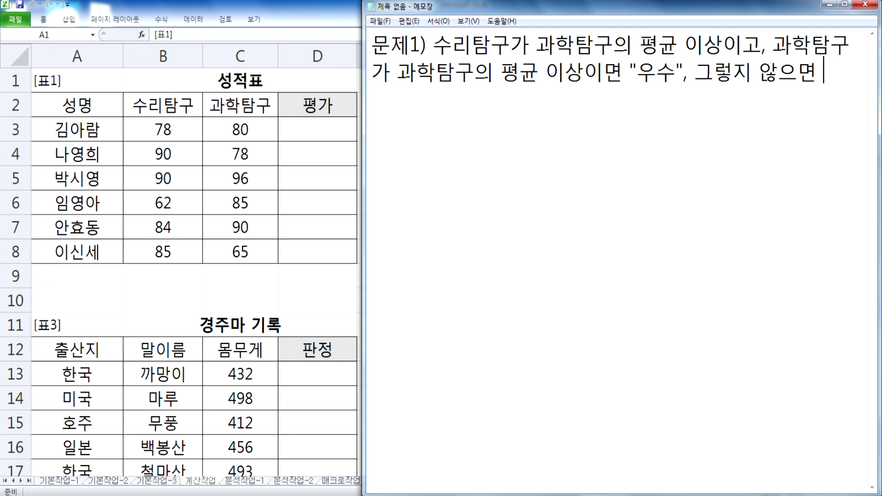
pyautogui.write('으')
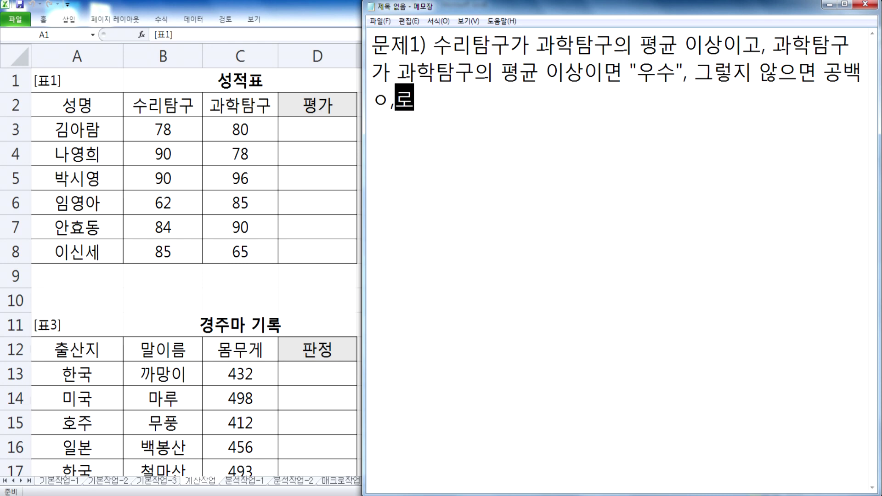
pyautogui.write('로 표시')
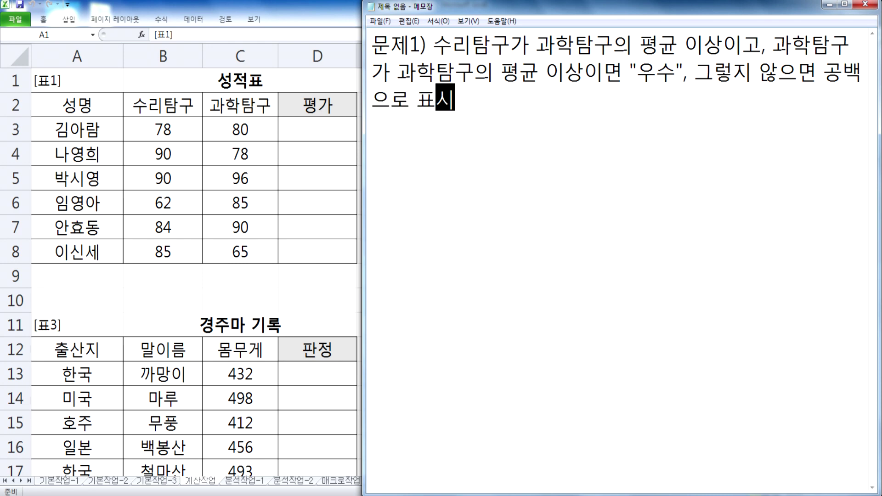
pyautogui.press('Return')
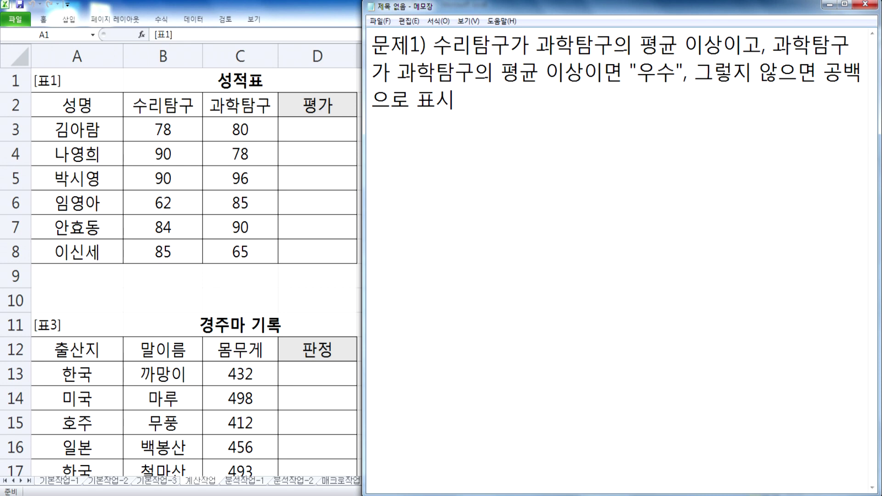
# - Insert the cell range "(B3:B8)" directly after the word 수리탐구 in the problem statement
pyautogui.press('Up')
pyautogui.press('Up')
pyautogui.press('Up')
pyautogui.press('Right')
pyautogui.press('Right')
pyautogui.press('Right')
pyautogui.press('Right')
pyautogui.press('Right')
pyautogui.press('Right')
pyautogui.press('Right')
pyautogui.press('Right')
pyautogui.press('Right')
pyautogui.write('(B3:B')
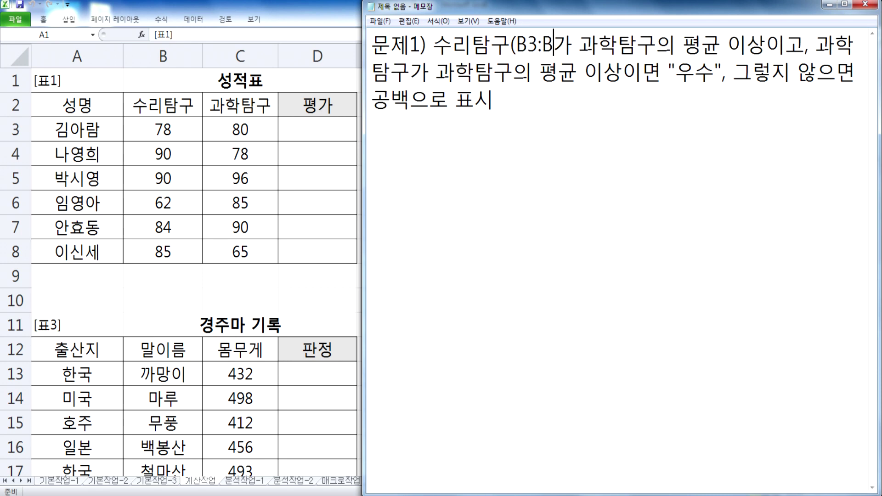
pyautogui.write('8)')
# - Insert the cell range "(C3:C8)" after the first 과학탐구 in the problem statement
pyautogui.press('Right')
pyautogui.press('Right')
pyautogui.press('Right')
pyautogui.press('Right')
pyautogui.press('Right')
pyautogui.press('Right')
pyautogui.write('(')
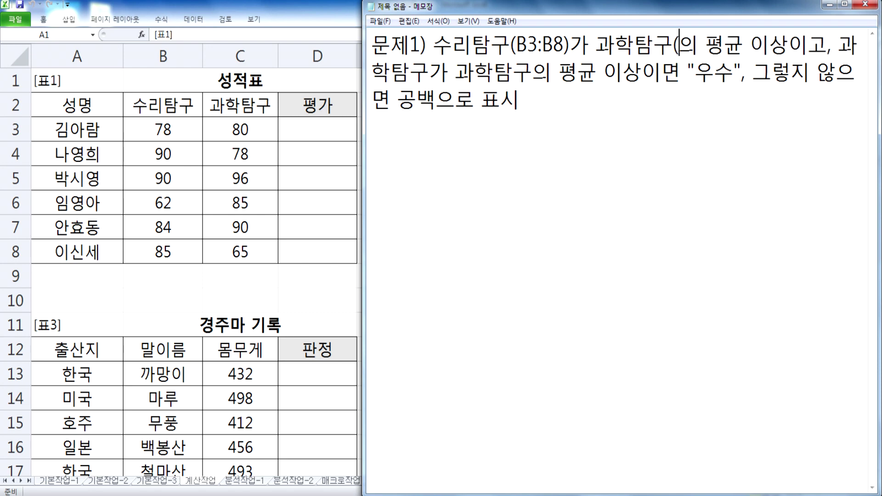
pyautogui.write('C3:C')
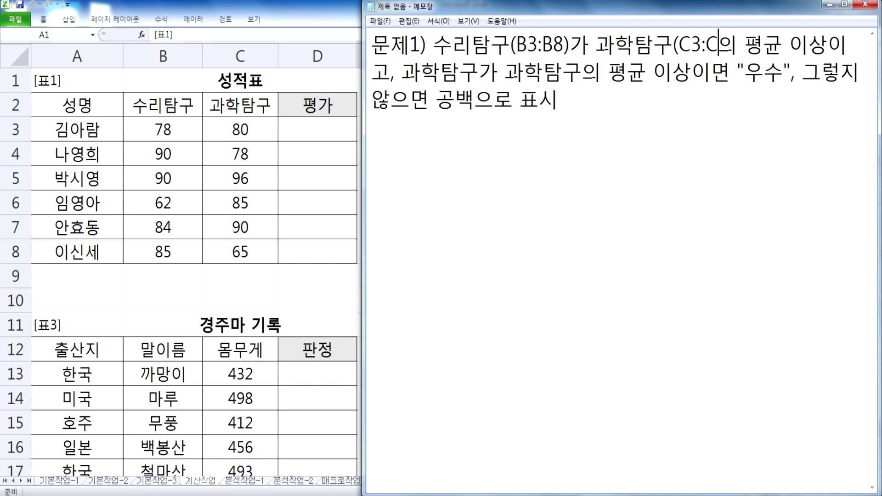
pyautogui.write('8)')
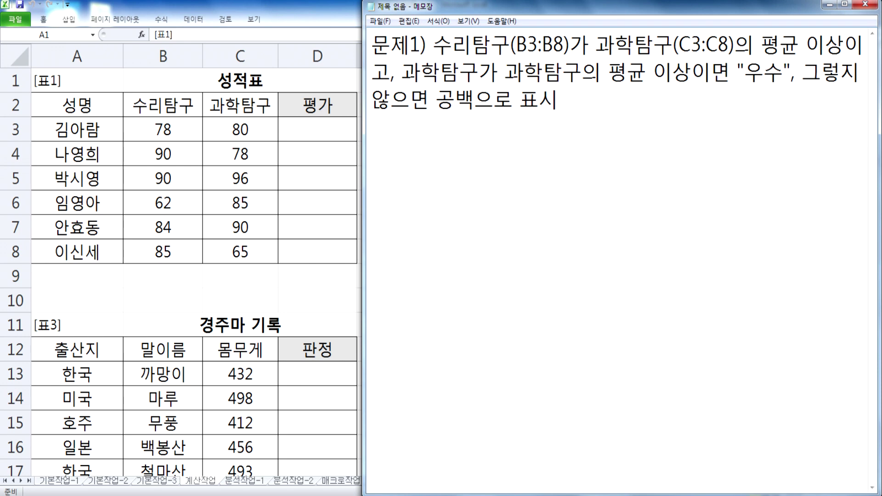
# - Add the line "IF, AND 함수" below the problem statement to list the required functions
pyautogui.press('Down')
pyautogui.press('Down')
pyautogui.press('Return')
pyautogui.write('IF, AND 함수')
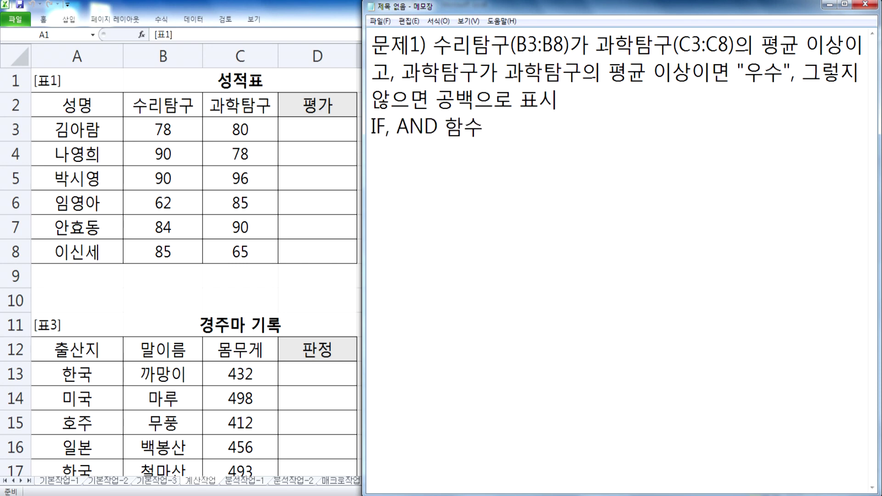
# - Insert ", AVERAGE" after AND in the line listing the required functions
pyautogui.press('Left')
pyautogui.press('Left')
pyautogui.press('Left')
pyautogui.write(', ㅁㅍㄷㄱㅁㅎㄷ')
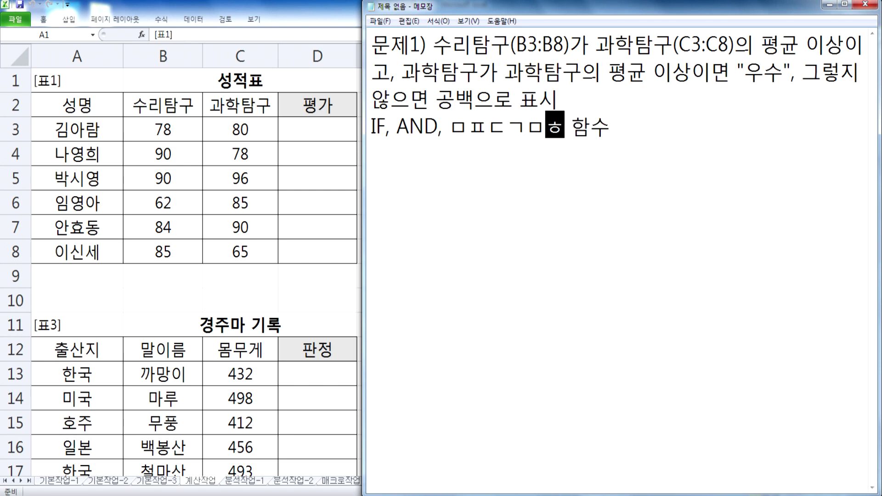
pyautogui.press('BackSpace')
pyautogui.press('BackSpace')
pyautogui.press('BackSpace')
pyautogui.press('BackSpace')
pyautogui.press('BackSpace')
pyautogui.press('BackSpace')
pyautogui.press('BackSpace')
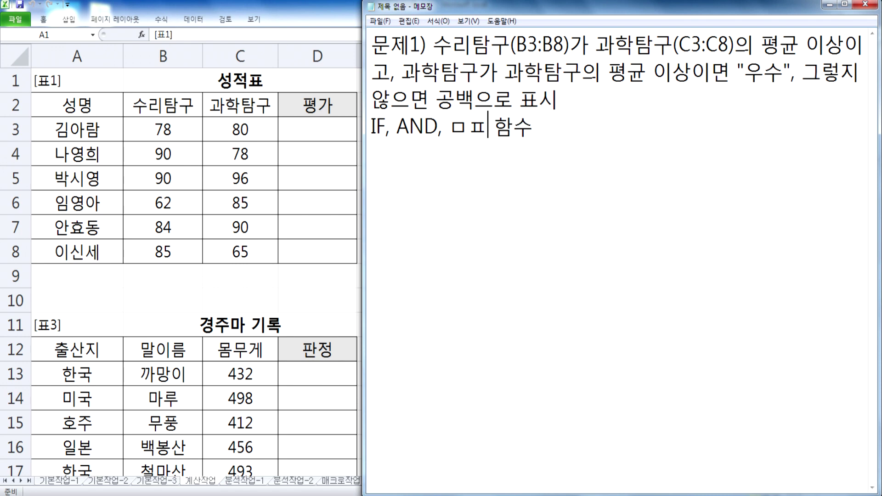
pyautogui.write('ㅁㅍ')
pyautogui.press('BackSpace')
pyautogui.press('BackSpace')
pyautogui.press('Hangul')
pyautogui.write('AVD')
pyautogui.press('BackSpace')
pyautogui.press('BackSpace')
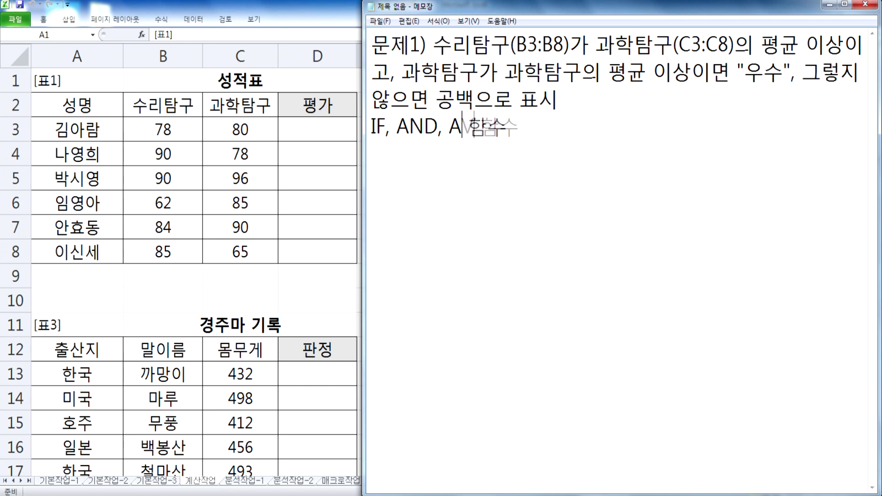
pyautogui.write('VERAGE')
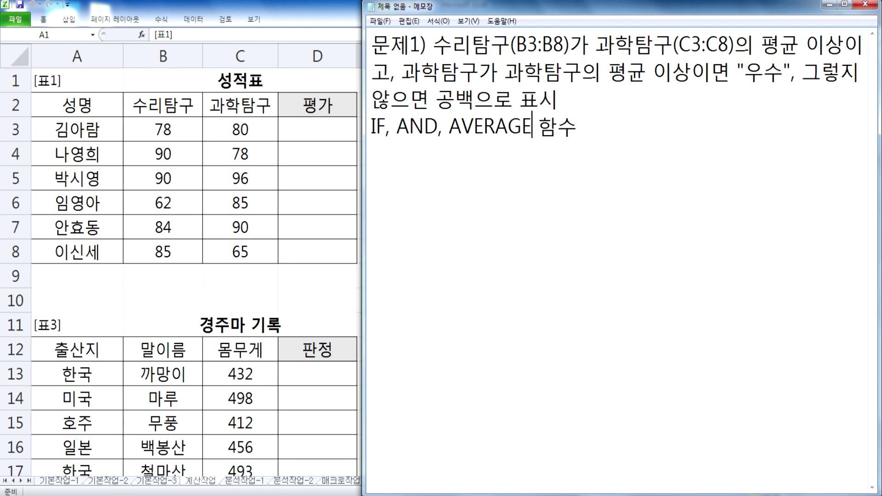
# - Widen the Notepad window over most of the worksheet and leave a blank line below the function list
pyautogui.press('End')
pyautogui.moveTo(363, 156); pyautogui.dragTo(39, 131)
pyautogui.press('Return')
pyautogui.press('Return')
# - Start the IF syntax line below the function list with "=IF(조건식, "
pyautogui.write('=')
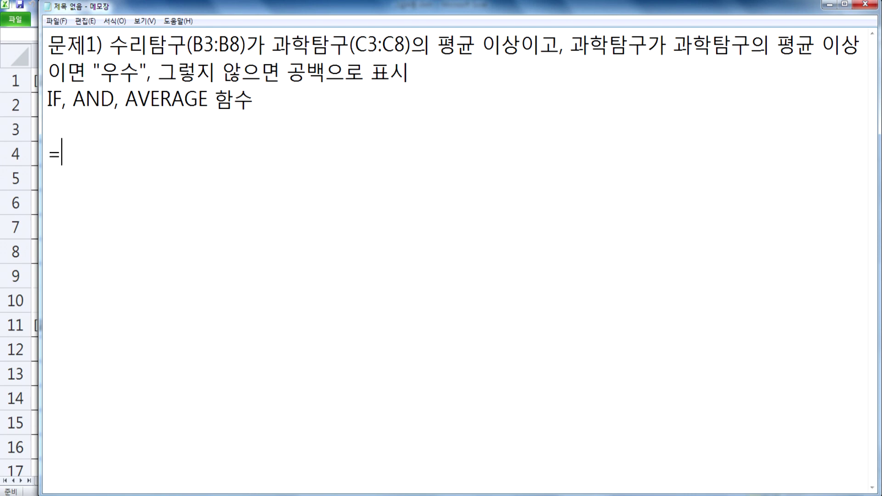
pyautogui.write('ㅑㄹ(')
pyautogui.press('BackSpace')
pyautogui.press('BackSpace')
pyautogui.press('BackSpace')
pyautogui.write('ㅑ')
pyautogui.press('Hangul')
pyautogui.press('BackSpace')
pyautogui.write('IF(')
pyautogui.press('Hangul')
pyautogui.write('조')
pyautogui.press('BackSpace')
pyautogui.press('BackSpace')
pyautogui.write('조')
pyautogui.write('건식, ')
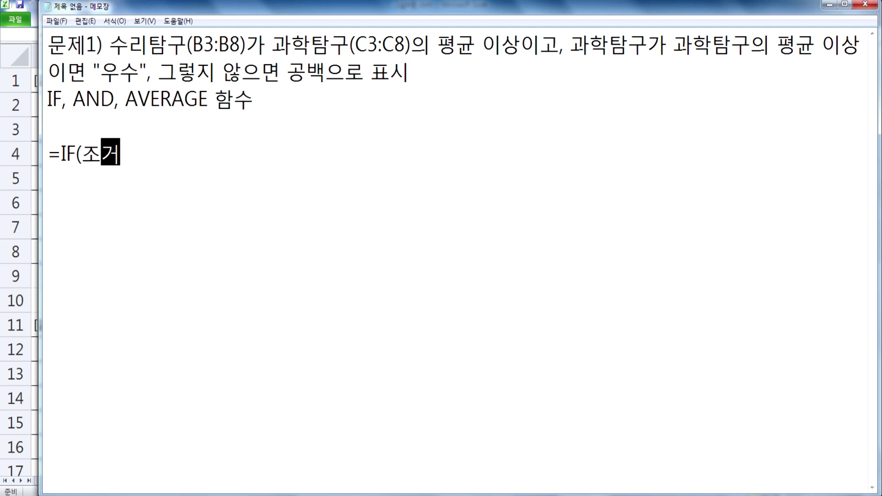
# - Complete the IF syntax with the arguments "조건식이 참일 경우, 조건식이 거짓일 경우)" and end the line
pyautogui.write('조건식이 ')
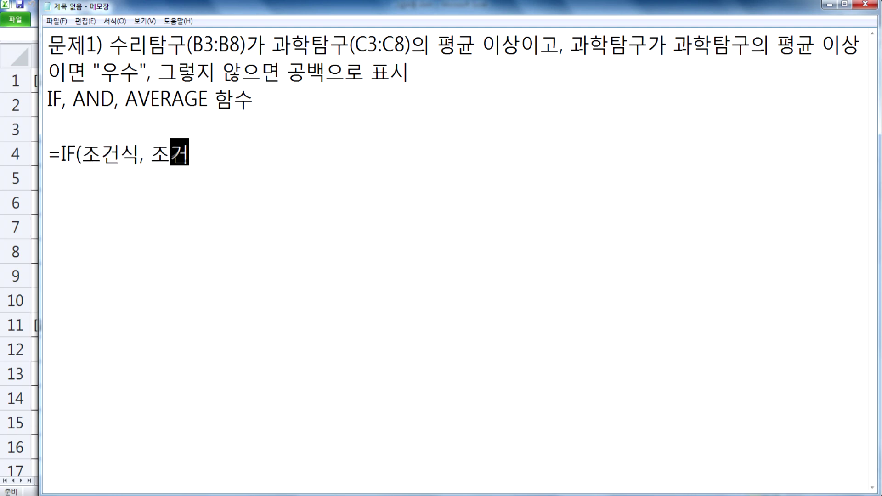
pyautogui.write('참일 경우, ㅈ')
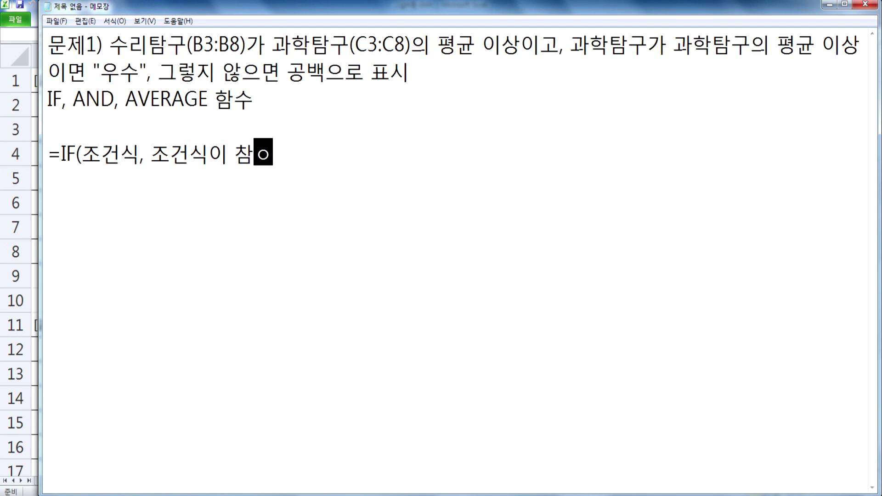
pyautogui.write('조건식이 거ㅗ')
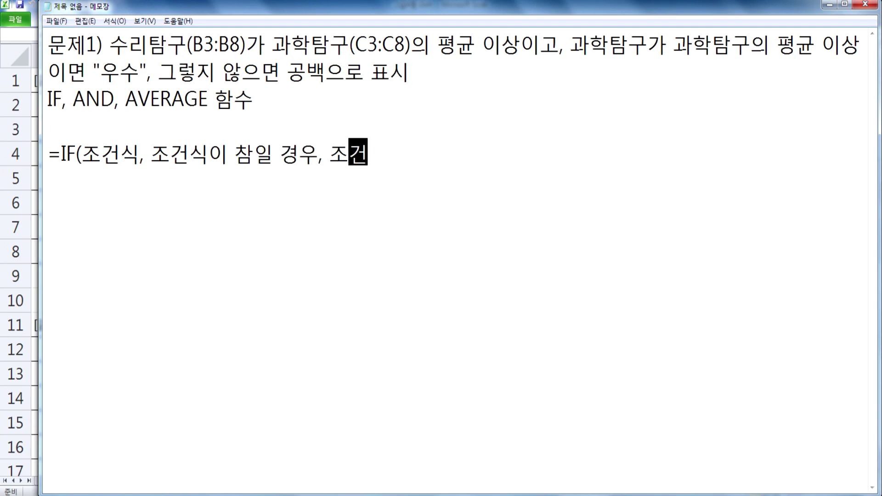
pyautogui.press('BackSpace')
pyautogui.write('짓일 경ㅇ')
pyautogui.write('우ㅡ)')
pyautogui.press('BackSpace')
pyautogui.press('BackSpace')
pyautogui.write(')')
pyautogui.press('Return')
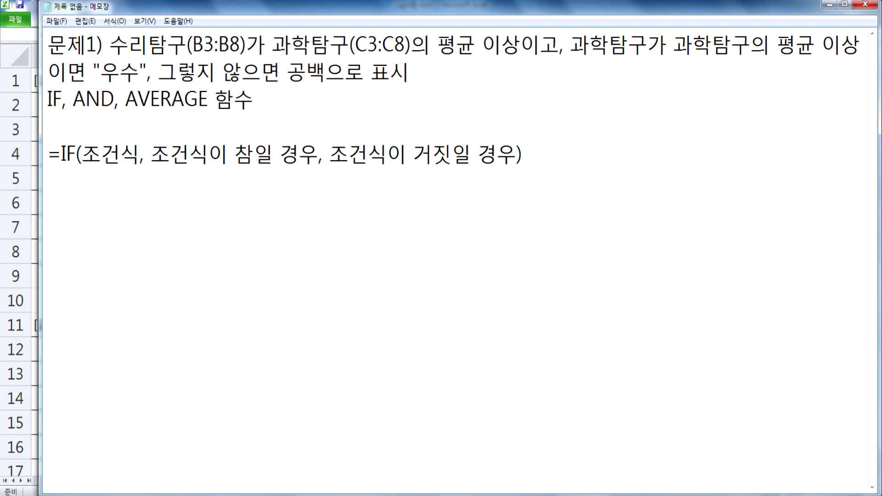
# - Duplicate the whole IF syntax line onto the line directly below it
pyautogui.moveTo(48, 153); pyautogui.dragTo(140, 181)
pyautogui.click(78, 179)
pyautogui.write('=IF(조건식, 조건식이 참일 경우, 조건식이 거짓일 경우)')
# - Replace 조건식 in the second IF line with the problem's condition text, copied from 수리탐구(B3:B8) through the final 이상
pyautogui.moveTo(109, 45); pyautogui.dragTo(868, 46)
pyautogui.hotkey('ctrl', 'c')
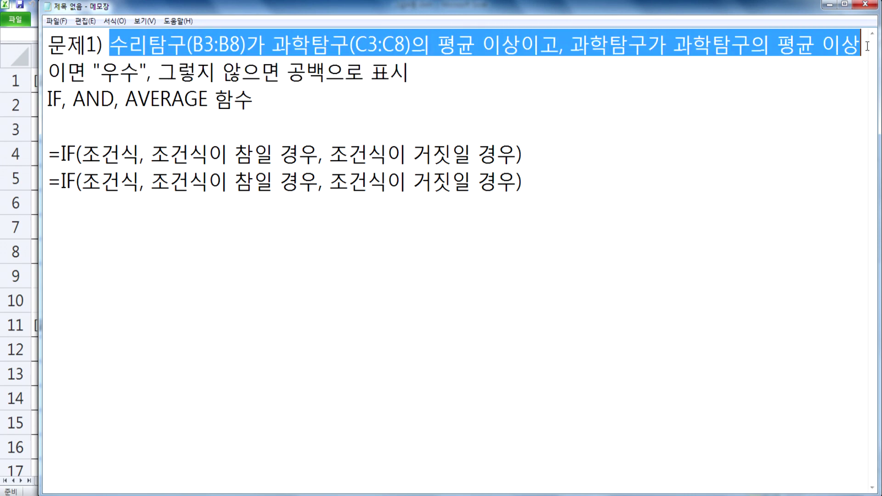
pyautogui.moveTo(83, 182); pyautogui.dragTo(138, 184)
pyautogui.write('ㅍ')
pyautogui.moveTo(81, 181)
pyautogui.mouseDown()
pyautogui.moveTo(108, 182)
pyautogui.moveTo(83, 184)
pyautogui.moveTo(99, 182)
pyautogui.mouseUp()
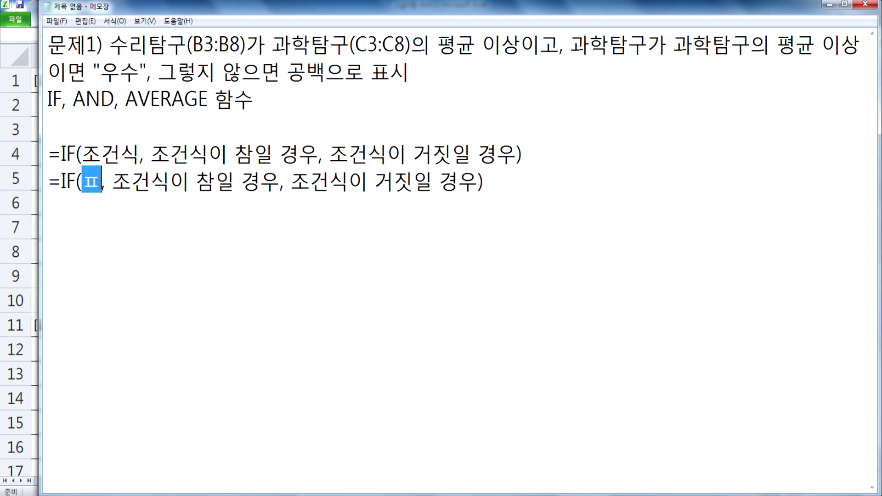
pyautogui.hotkey('ctrl', 'v')
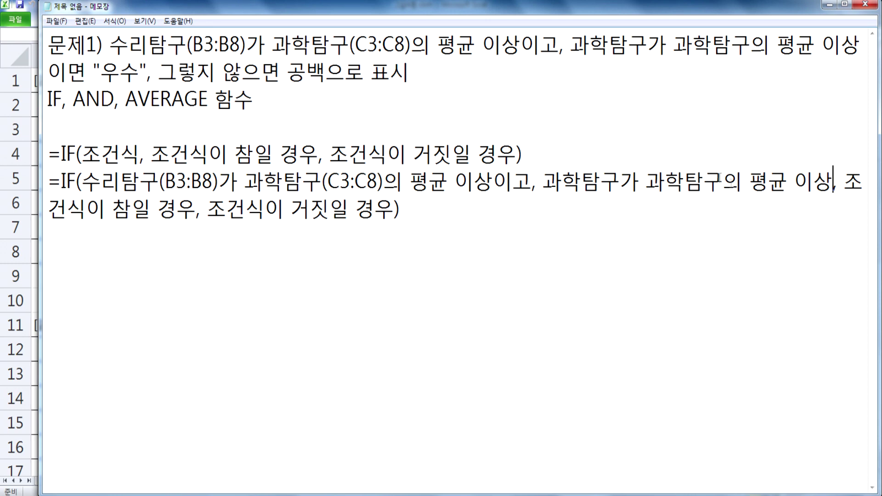
# - Replace the true argument of the second IF line with "우수" and the false argument with 공백
pyautogui.moveTo(844, 182); pyautogui.dragTo(196, 209)
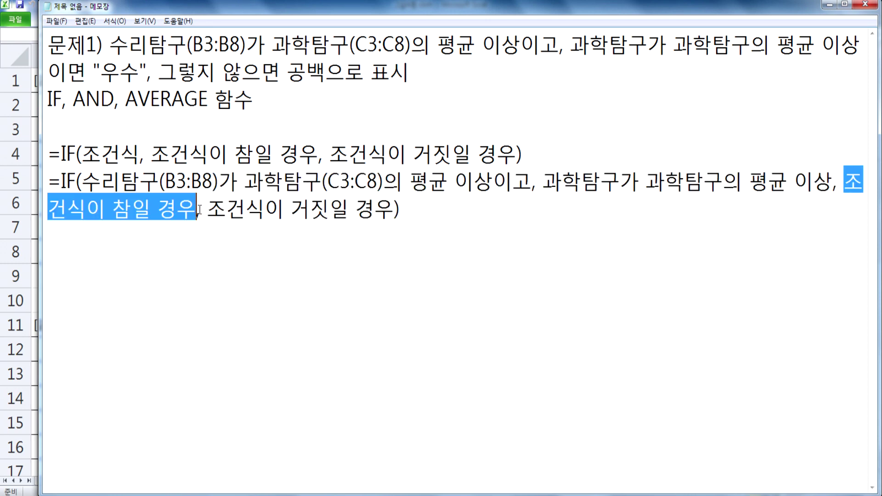
pyautogui.write('"우수')
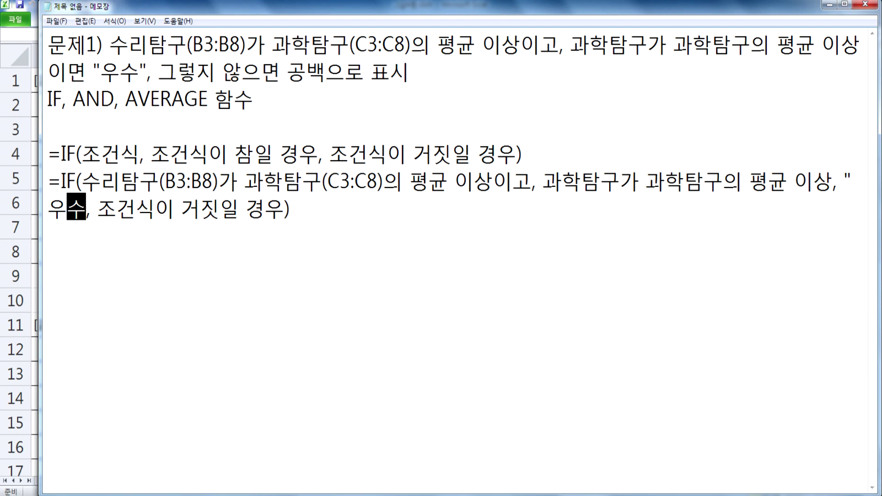
pyautogui.write('"')
pyautogui.moveTo(105, 209); pyautogui.dragTo(292, 209)
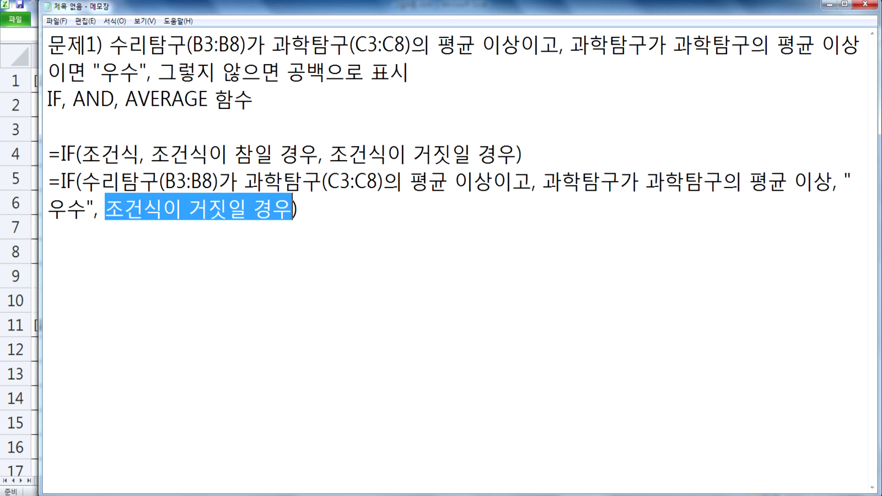
pyautogui.write('공백')
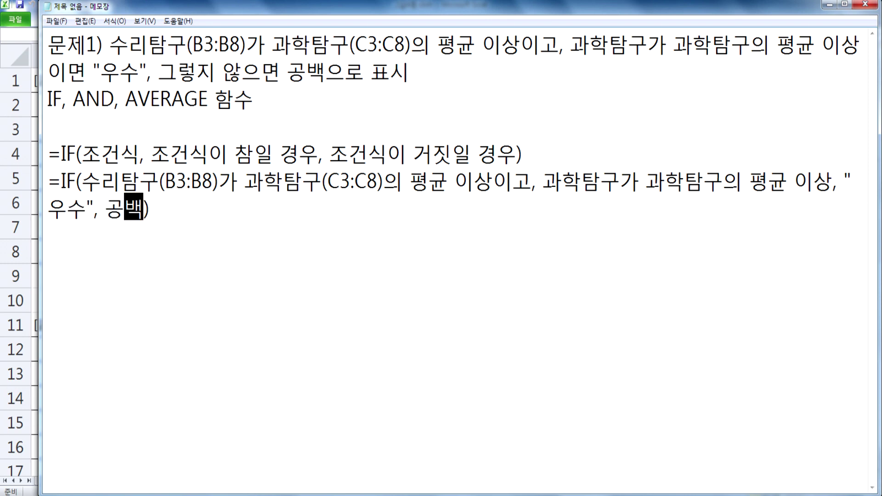
# - Widen the Notepad window to the full screen width and duplicate the second IF line below itself
pyautogui.moveTo(40, 126); pyautogui.dragTo(4, 128)
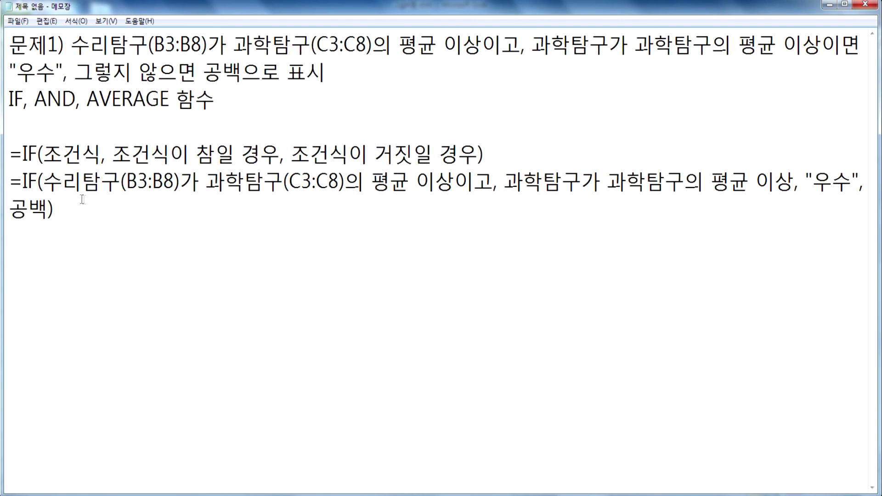
pyautogui.moveTo(12, 182); pyautogui.dragTo(10, 232)
pyautogui.hotkey('ctrl', 'c')
pyautogui.click(65, 232)
pyautogui.hotkey('ctrl', 'v')
# - In the third IF line, replace "가 " after 수리탐구(B3:B8) with ">=AVERAGE("
pyautogui.click(182, 240)
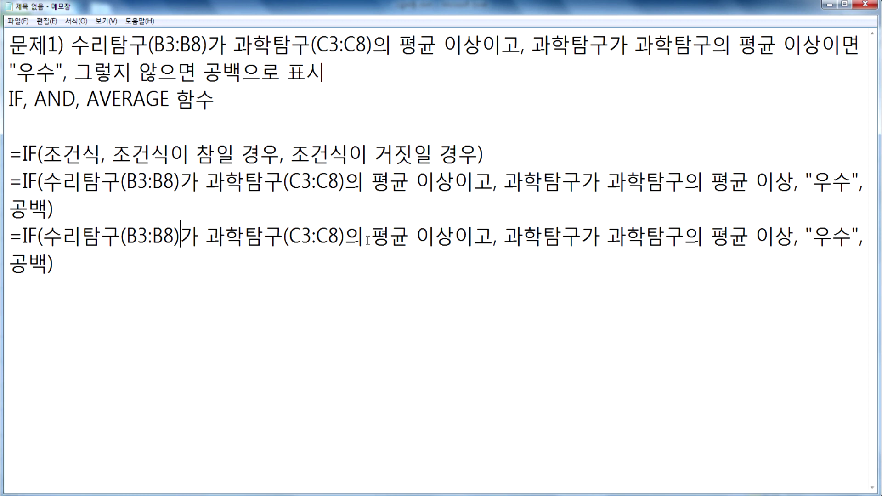
pyautogui.write('>=')
pyautogui.press('Delete')
pyautogui.press('Delete')
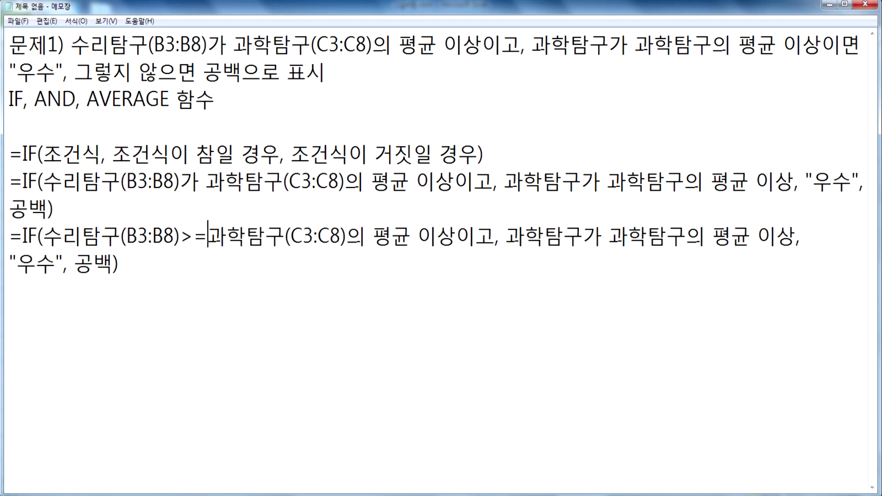
pyautogui.write('AVERAGE')
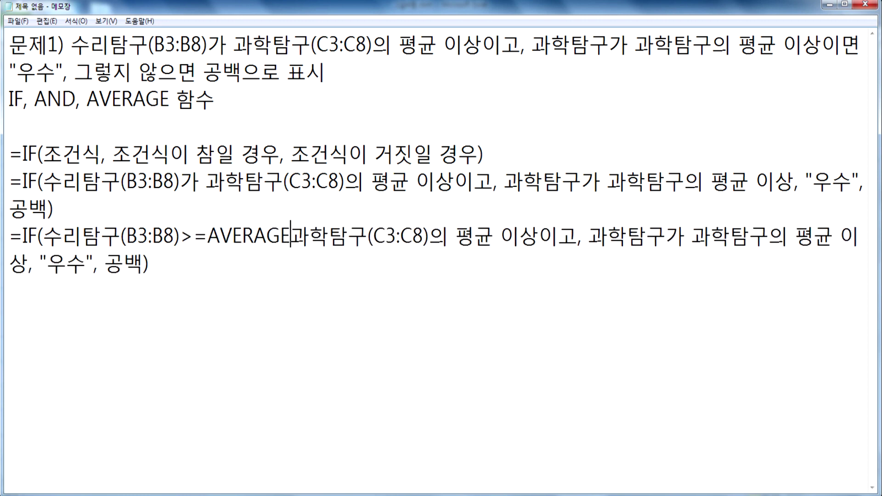
pyautogui.write('(')
# - Close the first AVERAGE with ")" after 과학탐구(C3:C8) and delete "의 평균 이상이고" before the comma
pyautogui.click(374, 235)
pyautogui.press('Right')
pyautogui.press('Right')
pyautogui.press('Right')
pyautogui.press('Right')
pyautogui.press('Right')
pyautogui.press('Right')
pyautogui.press('Right')
pyautogui.write(')')
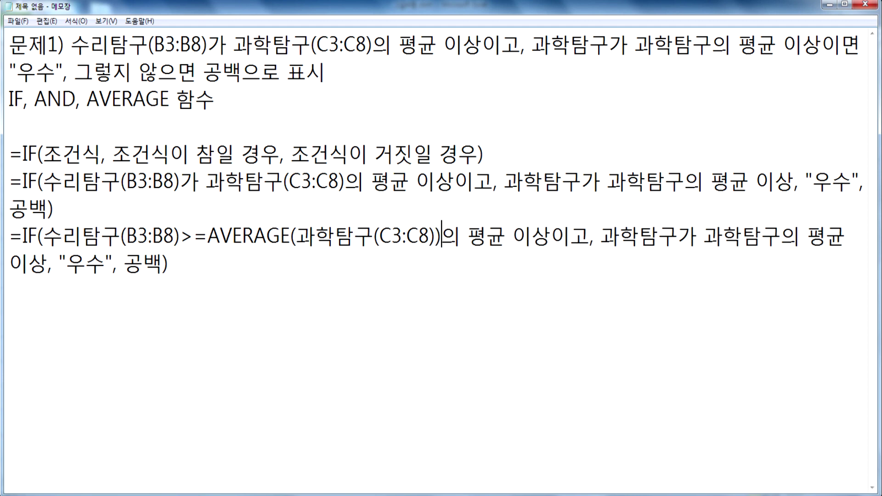
pyautogui.press('Delete')
pyautogui.press('Delete')
pyautogui.press('Delete')
pyautogui.press('Delete')
pyautogui.press('Delete')
pyautogui.press('Delete')
pyautogui.press('Delete')
pyautogui.press('Delete')
pyautogui.press('Delete')
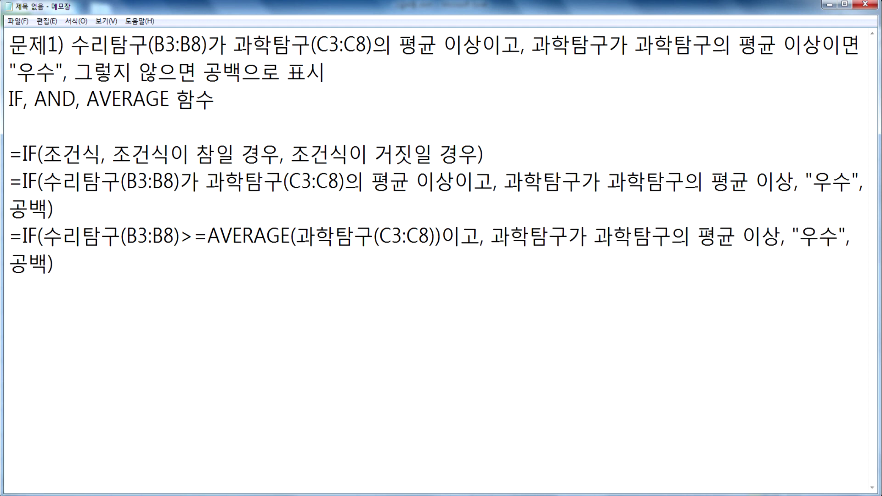
pyautogui.press('Left')
pyautogui.press('Left')
pyautogui.press('Left')
pyautogui.press('Left')
pyautogui.press('Left')
pyautogui.press('Left')
pyautogui.press('Left')
pyautogui.press('Left')
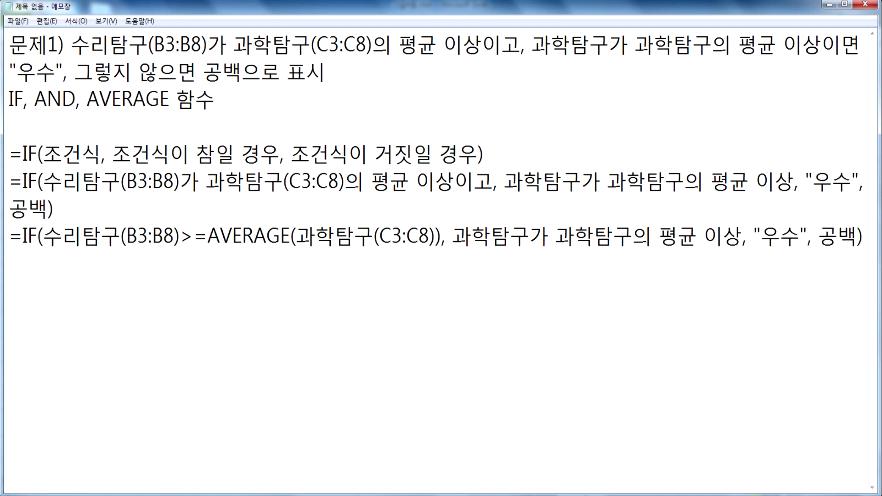
# - In the second condition of the third IF line, replace "가 " after 과학탐구 with ">=AVERAGE("
pyautogui.press('Right')
pyautogui.press('Right')
pyautogui.press('Right')
pyautogui.press('Right')
pyautogui.press('Right')
pyautogui.press('Right')
pyautogui.press('Right')
pyautogui.press('Right')
pyautogui.press('Right')
pyautogui.press('Right')
pyautogui.press('Right')
pyautogui.press('Right')
pyautogui.press('Right')
pyautogui.press('Right')
pyautogui.press('Right')
pyautogui.press('Right')
pyautogui.press('Right')
pyautogui.press('Right')
pyautogui.press('Left')
pyautogui.press('Left')
pyautogui.press('Left')
pyautogui.write('>=')
pyautogui.press('Delete')
pyautogui.press('Delete')
pyautogui.write('AVERAGE(')
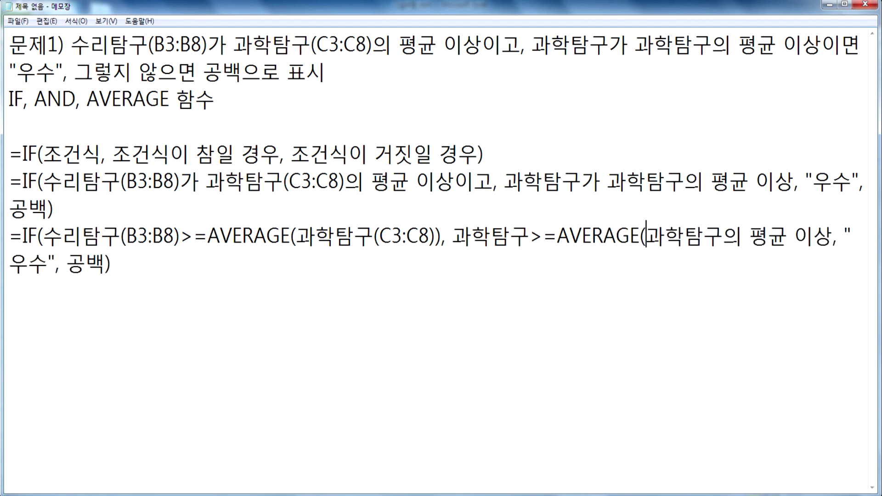
# - Insert a closing parenthesis after "과학탐구의 평균" in the second AVERAGE of the third IF line
pyautogui.press('Right')
pyautogui.press('Right')
pyautogui.press('Right')
pyautogui.press('Right')
pyautogui.press('Right')
pyautogui.press('Right')
pyautogui.press('Right')
pyautogui.press('Right')
pyautogui.press('Right')
pyautogui.press('Right')
pyautogui.press('Right')
pyautogui.press('Right')
pyautogui.press('Right')
pyautogui.press('Right')
pyautogui.press('Left')
pyautogui.press('Left')
pyautogui.press('Left')
pyautogui.press('Left')
pyautogui.press('Left')
pyautogui.press('Left')
pyautogui.write(')')
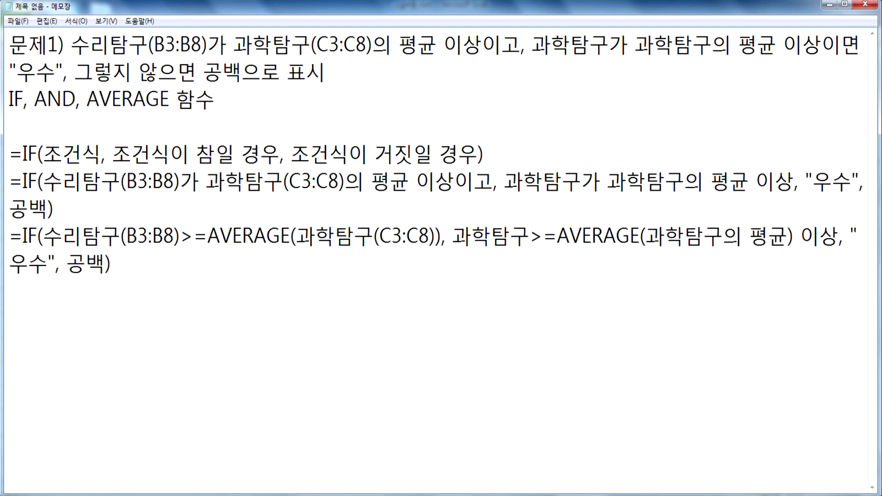
# - Delete the leftover " 이상" after the second AVERAGE in the third IF line
pyautogui.press('Delete')
pyautogui.press('Delete')
pyautogui.press('Delete')
# - Wrap both conditions of the third IF line in AND( ), opening before 수리탐구 and closing after the second AVERAGE
pyautogui.press('Left')
pyautogui.press('Left')
pyautogui.press('Left')
pyautogui.press('Left')
pyautogui.press('Left')
pyautogui.press('Left')
pyautogui.press('Left')
pyautogui.press('Left')
pyautogui.press('Left')
pyautogui.press('Left')
pyautogui.press('Left')
pyautogui.press('Left')
pyautogui.press('Left')
pyautogui.press('Left')
pyautogui.press('Left')
pyautogui.press('Left')
pyautogui.press('Left')
pyautogui.press('Left')
pyautogui.press('Left')
pyautogui.press('Left')
pyautogui.press('Left')
pyautogui.press('Left')
pyautogui.press('Left')
pyautogui.press('Left')
pyautogui.press('Left')
pyautogui.press('Left')
pyautogui.press('Left')
pyautogui.press('Left')
pyautogui.press('Left')
pyautogui.press('Left')
pyautogui.press('Left')
pyautogui.press('Left')
pyautogui.press('Left')
pyautogui.press('Left')
pyautogui.press('Left')
pyautogui.press('Left')
pyautogui.press('Left')
pyautogui.press('Left')
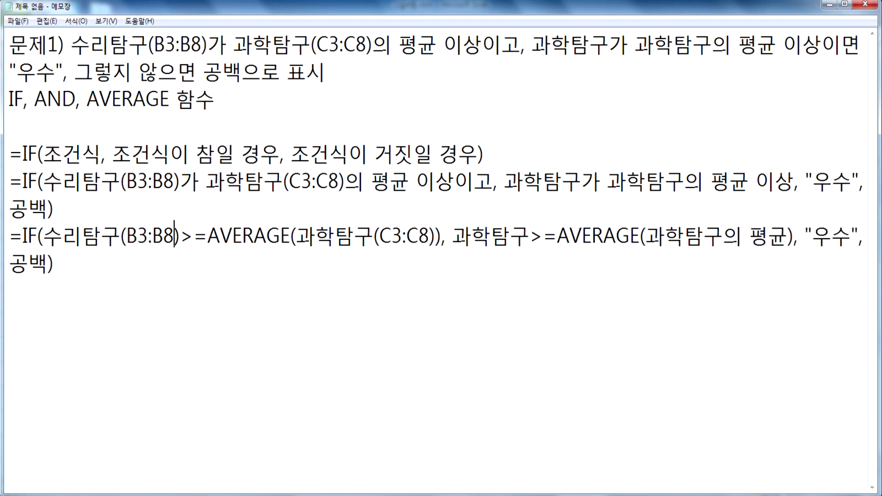
pyautogui.press('Right')
pyautogui.press('Right')
pyautogui.press('Right')
pyautogui.write('A')
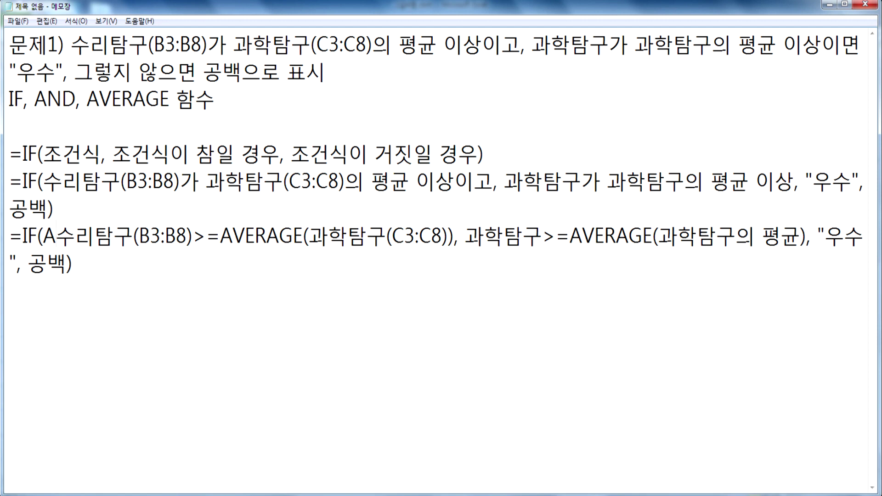
pyautogui.write('ND(')
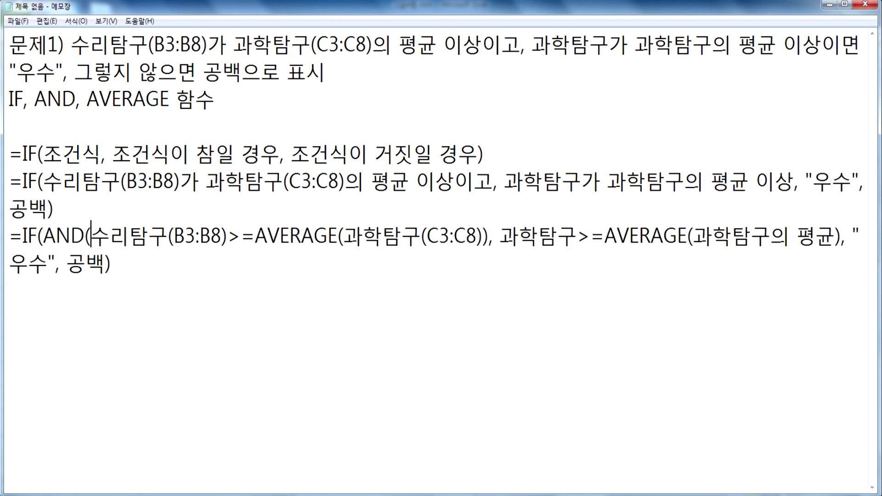
pyautogui.click(841, 236)
pyautogui.write(')')
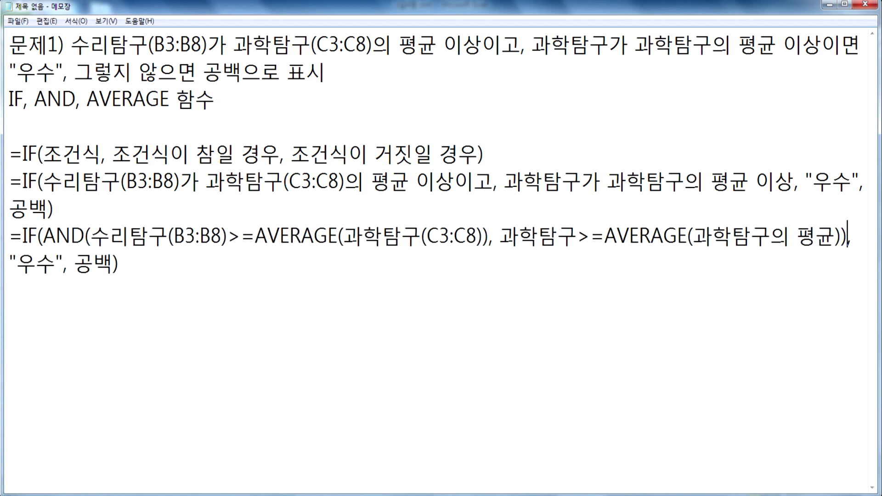
# - Duplicate the whole third IF formula as a fourth formula directly below it
pyautogui.hotkey('shift', 'Down')
pyautogui.hotkey('shift', 'Down')
pyautogui.hotkey('ctrl', 'c')
pyautogui.hotkey('ctrl', 'v')
pyautogui.hotkey('ctrl', 'v')
# - In the fourth IF formula, replace 수리탐구(B3:B8) with the cell reference B3
pyautogui.press('Up')
pyautogui.press('Right')
pyautogui.press('Right')
pyautogui.press('Right')
pyautogui.press('Right')
pyautogui.press('Right')
pyautogui.press('Up')
pyautogui.press('Right')
pyautogui.press('Right')
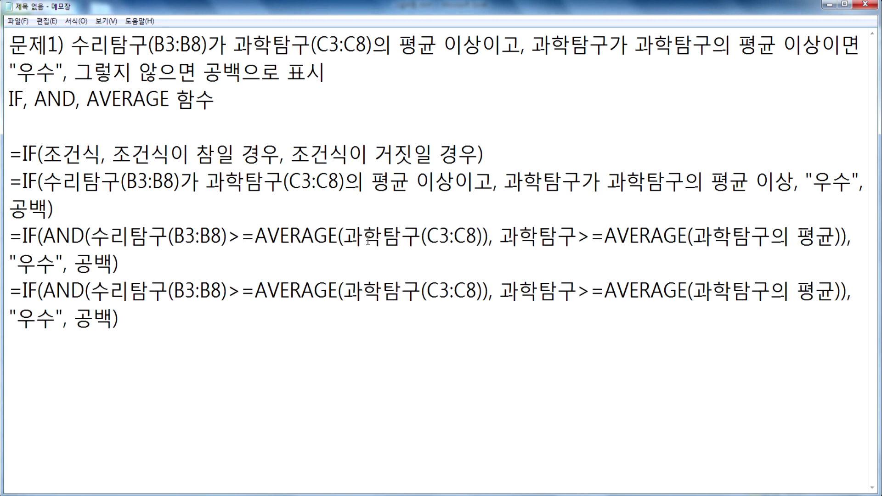
pyautogui.write('ㅠ3')
pyautogui.press('BackSpace')
pyautogui.press('BackSpace')
pyautogui.write('B3')
pyautogui.press('Delete')
pyautogui.press('Delete')
pyautogui.press('Delete')
pyautogui.press('Delete')
pyautogui.press('Delete')
pyautogui.press('Delete')
pyautogui.press('Delete')
pyautogui.press('Delete')
pyautogui.press('Delete')
pyautogui.press('Delete')
pyautogui.press('Delete')
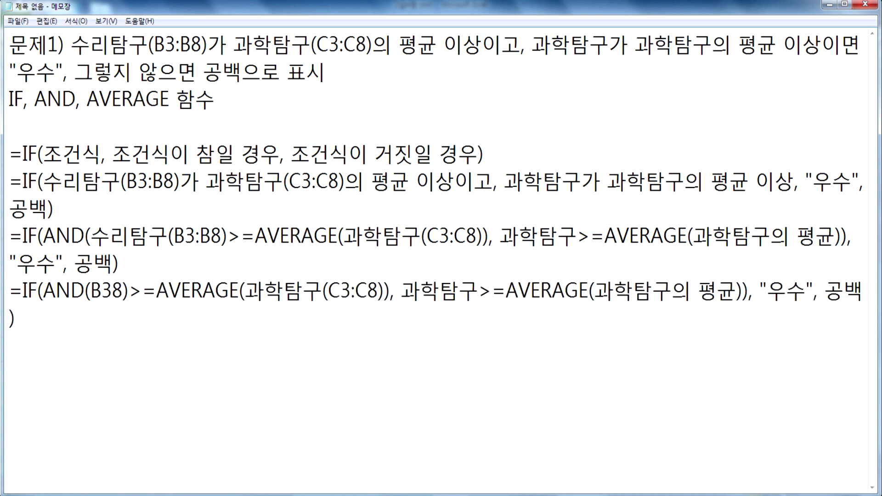
# - In the fourth formula's first AVERAGE, reduce 과학탐구(C3:C8) to C3:C8 and remove the extra closing parenthesis
pyautogui.press('Right')
pyautogui.press('Right')
pyautogui.press('Right')
pyautogui.press('Right')
pyautogui.press('Right')
pyautogui.press('Right')
pyautogui.press('Right')
pyautogui.press('Right')
pyautogui.press('Right')
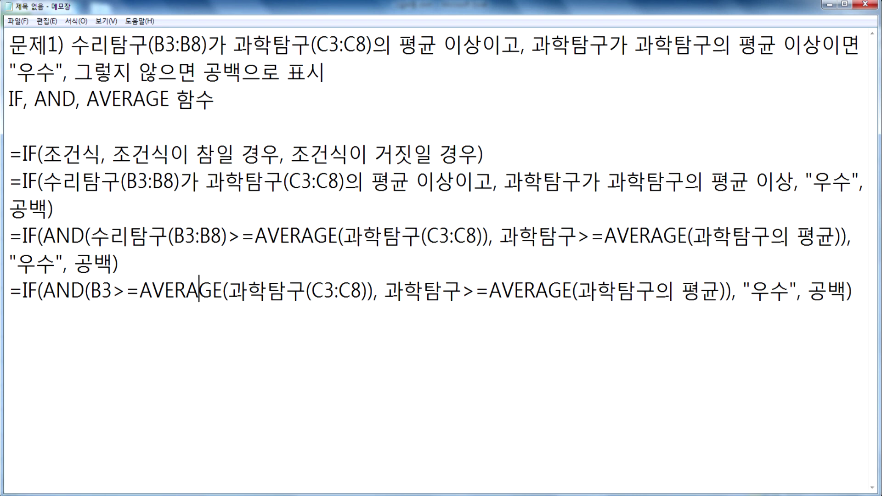
pyautogui.press('Delete')
pyautogui.press('Delete')
pyautogui.press('Delete')
pyautogui.press('Delete')
pyautogui.press('Delete')
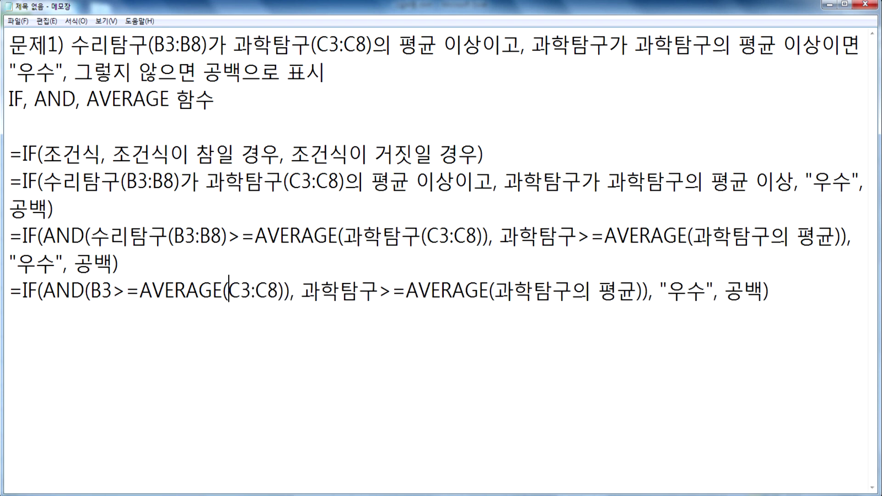
pyautogui.press('Right')
pyautogui.press('Right')
pyautogui.press('Right')
pyautogui.press('Right')
pyautogui.press('Right')
pyautogui.press('Left')
pyautogui.press('Delete')
# - Make the range in the fourth formula's first AVERAGE absolute as $C$3:$C$8
pyautogui.press('Left')
pyautogui.press('Left')
pyautogui.press('Left')
pyautogui.press('Left')
pyautogui.press('Left')
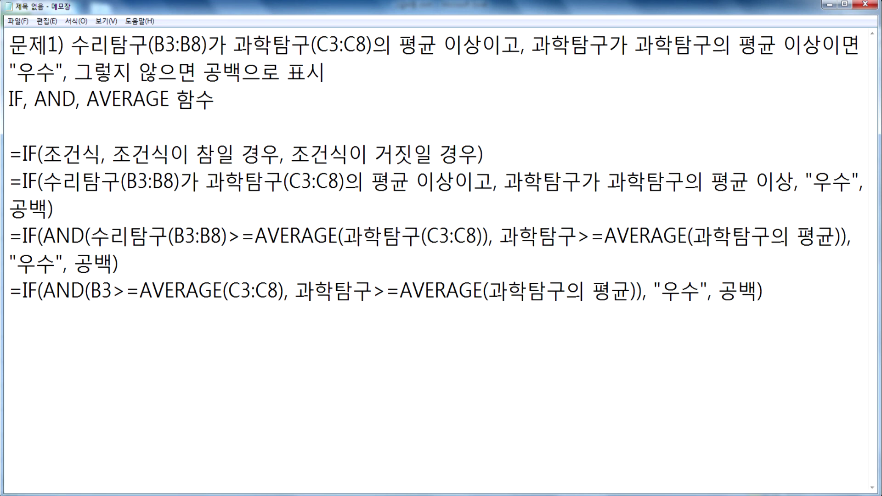
pyautogui.write('$C')
pyautogui.write('$')
pyautogui.press('Right')
pyautogui.press('Right')
pyautogui.write('$')
pyautogui.press('Right')
pyautogui.write('$')
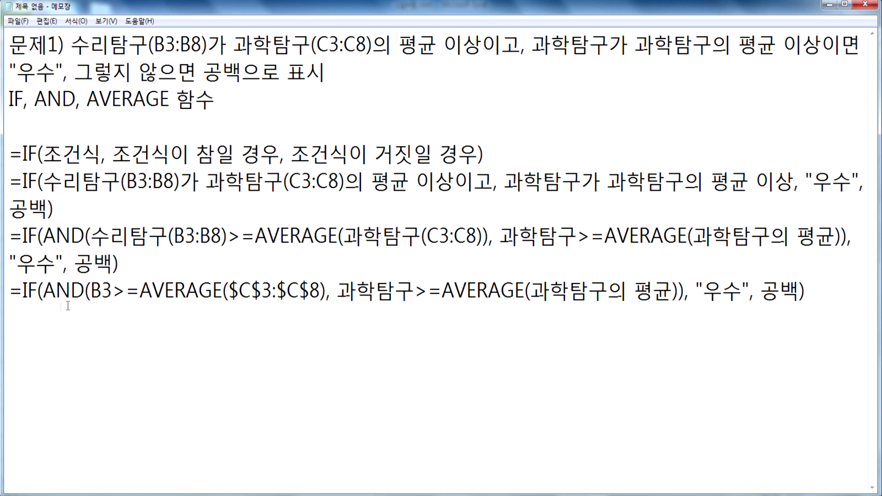
# - Switch to the 2급A형.xlsm workbook in Excel and examine 수리탐구 cell B3 against the 과학탐구 range C3:C8
pyautogui.hotkey('alt', 'Tab')
pyautogui.click(145, 129)
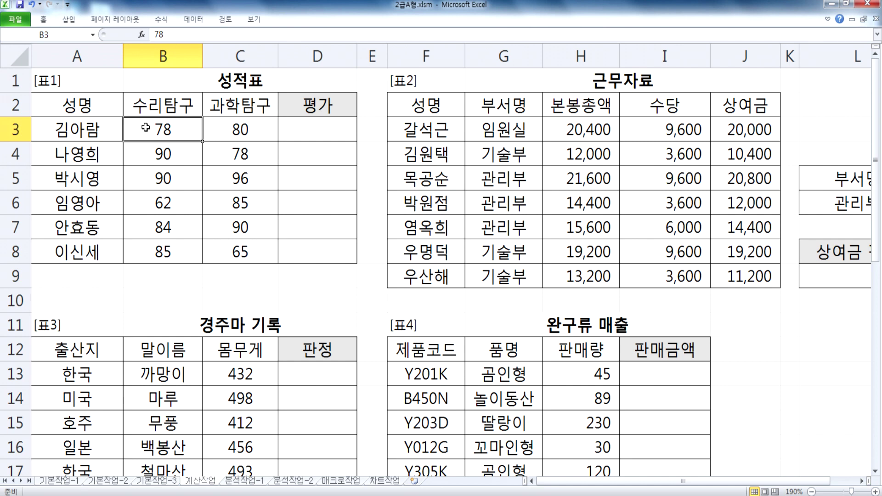
pyautogui.moveTo(237, 130); pyautogui.dragTo(240, 251)
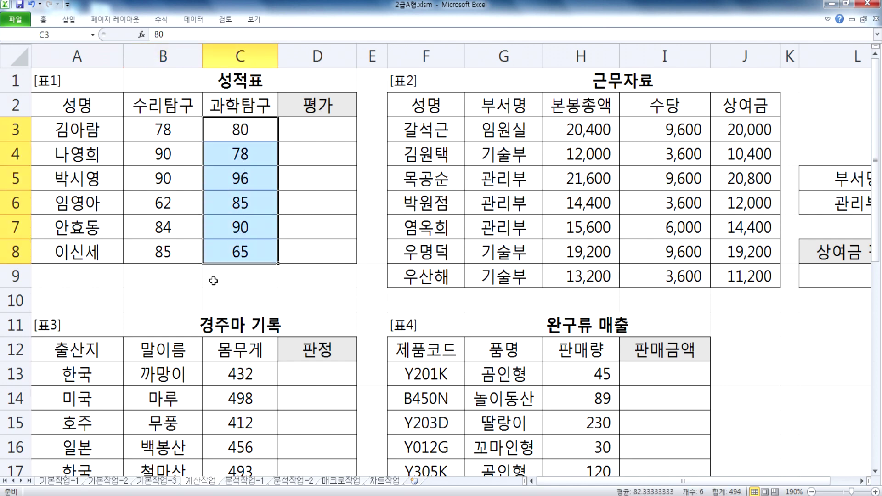
pyautogui.moveTo(231, 125); pyautogui.dragTo(237, 251)
pyautogui.click(191, 129)
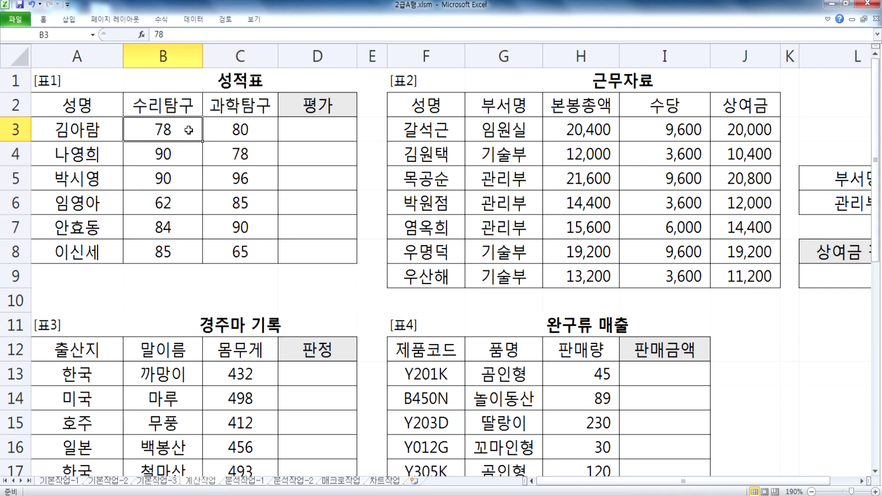
# - Switch back to Notepad and replace 과학탐구 before the second >= of the fourth formula with C3
pyautogui.hotkey('alt', 'Tab')
pyautogui.moveTo(338, 289); pyautogui.dragTo(415, 290)
pyautogui.write('C3')
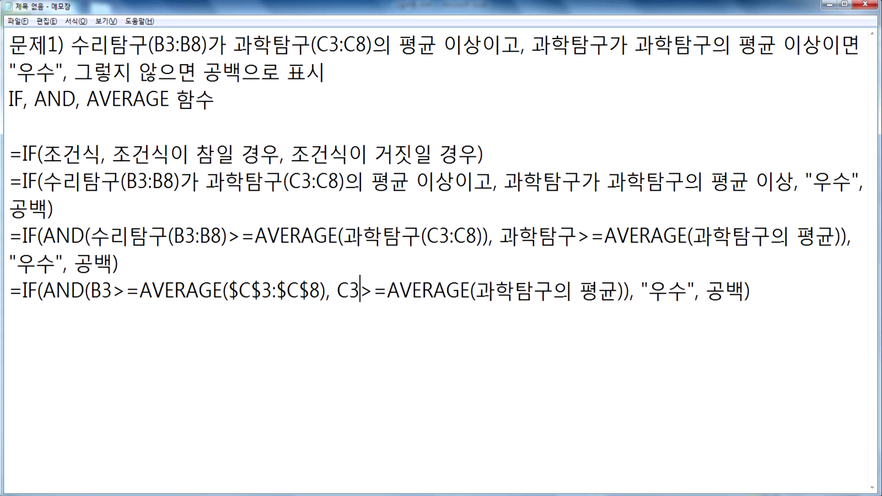
# - Replace "과학탐구의 평균)" in the fourth formula's second AVERAGE with the range $C$3:$C$8 copied from the first AVERAGE
pyautogui.press('Right')
pyautogui.press('Right')
pyautogui.press('Right')
pyautogui.press('Right')
pyautogui.press('Right')
pyautogui.press('Right')
pyautogui.press('Right')
pyautogui.press('Right')
pyautogui.press('Right')
pyautogui.press('Right')
pyautogui.press('Right')
pyautogui.press('Left')
pyautogui.press('Left')
pyautogui.press('Right')
pyautogui.moveTo(229, 289); pyautogui.dragTo(320, 290)
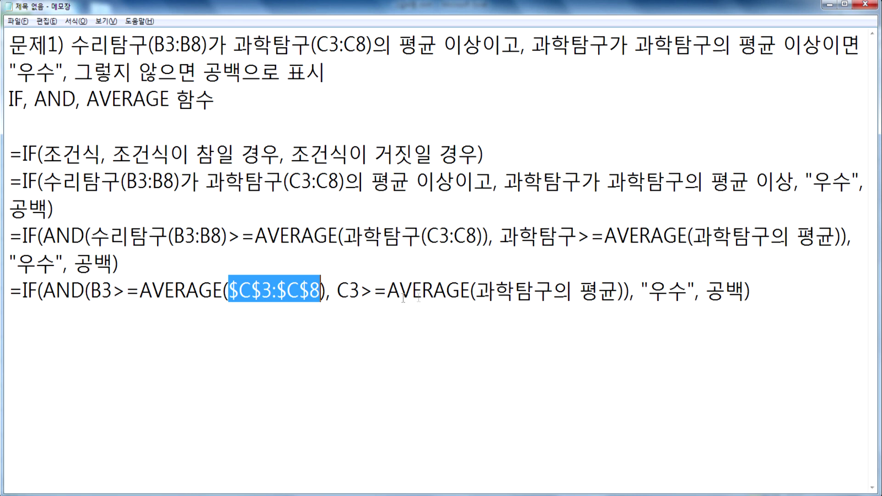
pyautogui.click(478, 290)
pyautogui.moveTo(478, 290); pyautogui.dragTo(625, 290)
pyautogui.hotkey('ctrl', 'v')
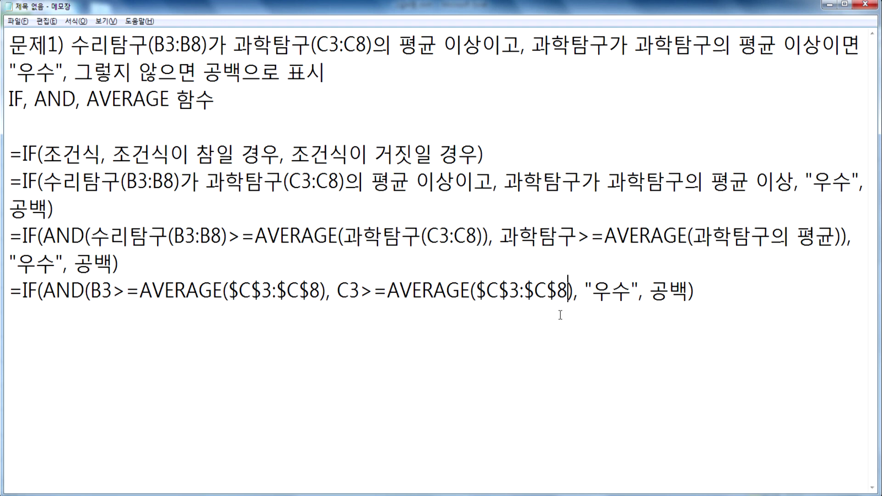
# - Switch to Excel and examine how the 과학탐구 scores in C3:C8 serve as the fixed averaging range
pyautogui.hotkey('alt', 'Tab')
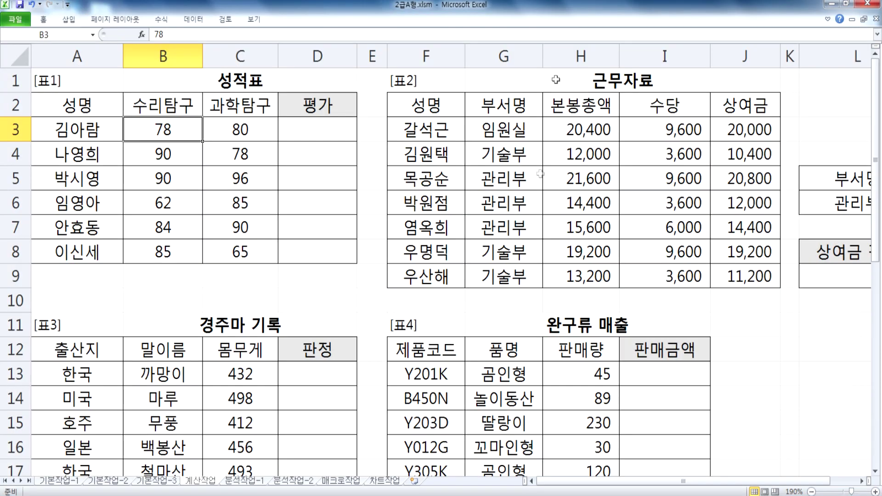
pyautogui.moveTo(255, 123); pyautogui.dragTo(266, 250)
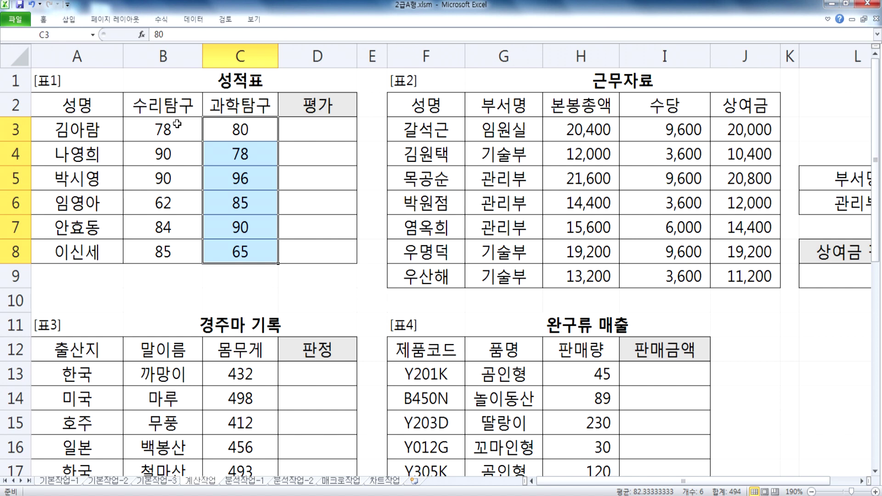
pyautogui.click(243, 127)
pyautogui.moveTo(242, 128); pyautogui.dragTo(244, 250)
pyautogui.moveTo(240, 128); pyautogui.dragTo(249, 253)
# - Copy the complete fourth IF formula from Notepad and try to enter it in the 평가 cell D3 in Excel
pyautogui.hotkey('alt', 'Tab')
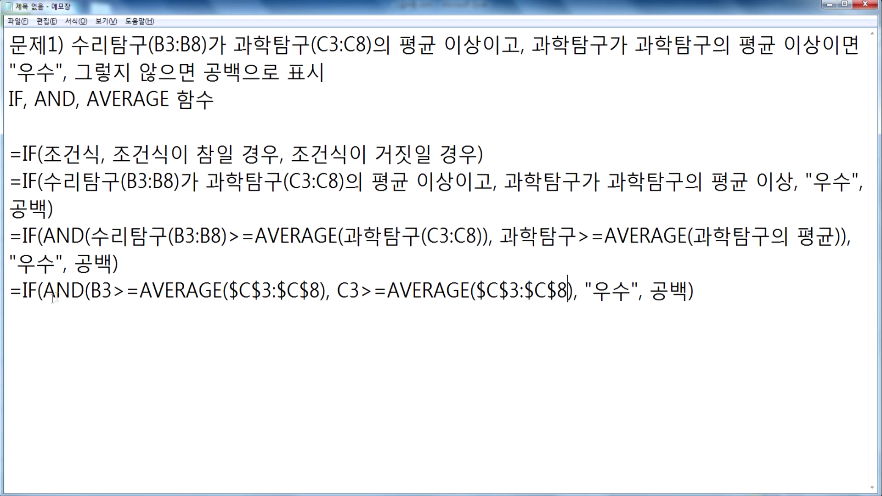
pyautogui.moveTo(10, 290); pyautogui.dragTo(709, 279)
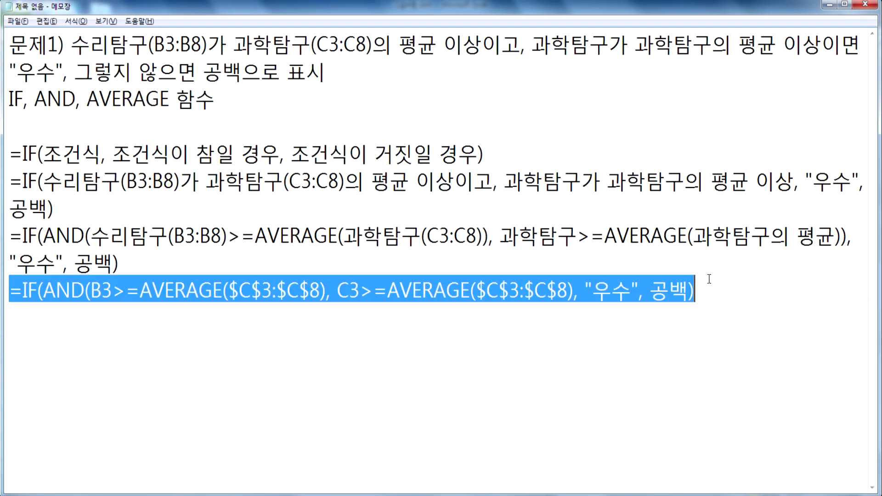
pyautogui.hotkey('ctrl', 'c')
pyautogui.hotkey('alt', 'Tab')
pyautogui.doubleClick(318, 133)
pyautogui.hotkey('ctrl', 'v')
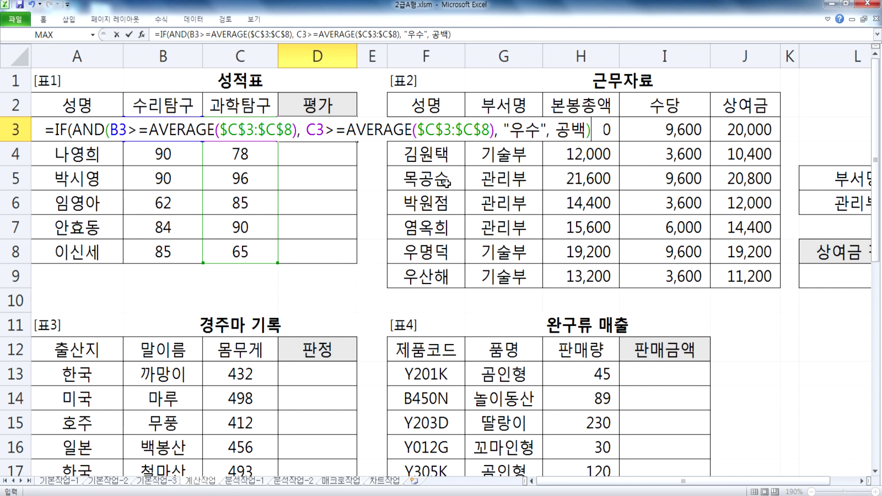
pyautogui.press('Return')
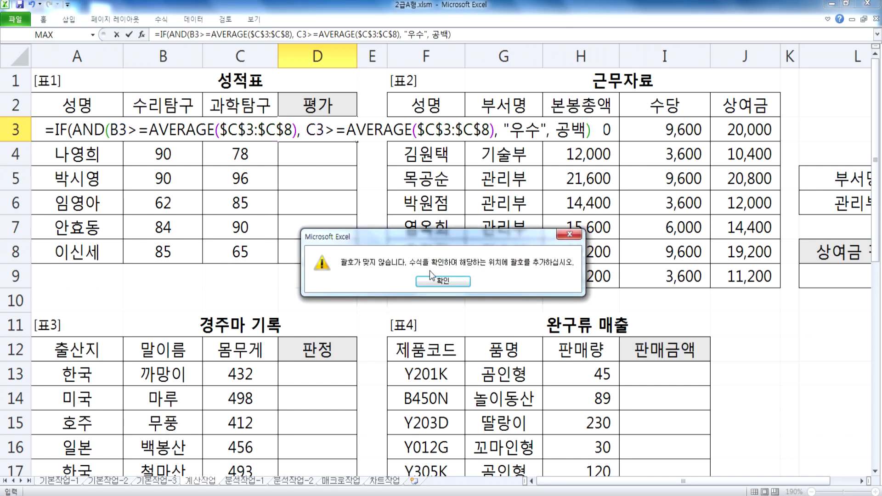
pyautogui.click(442, 281)
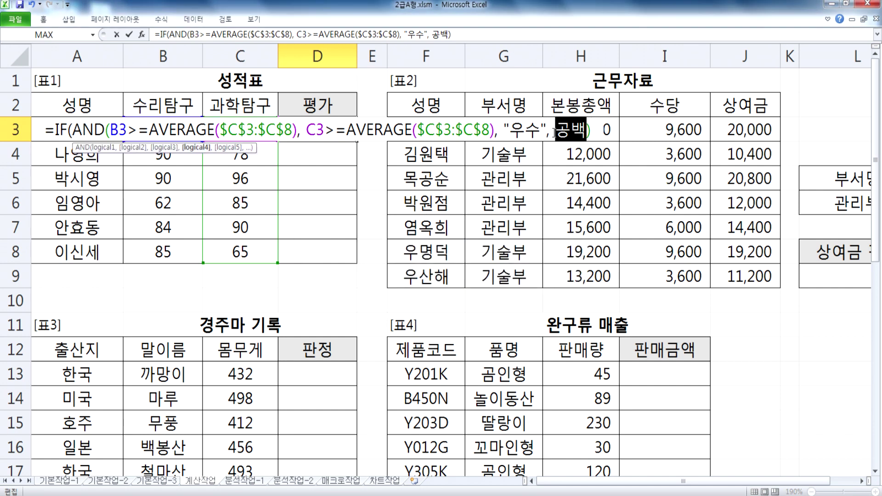
# - Switch to Notepad and replace 공백 in the fourth IF formula with ""
pyautogui.hotkey('alt', 'Tab')
pyautogui.moveTo(650, 289); pyautogui.dragTo(689, 289)
pyautogui.write('""')
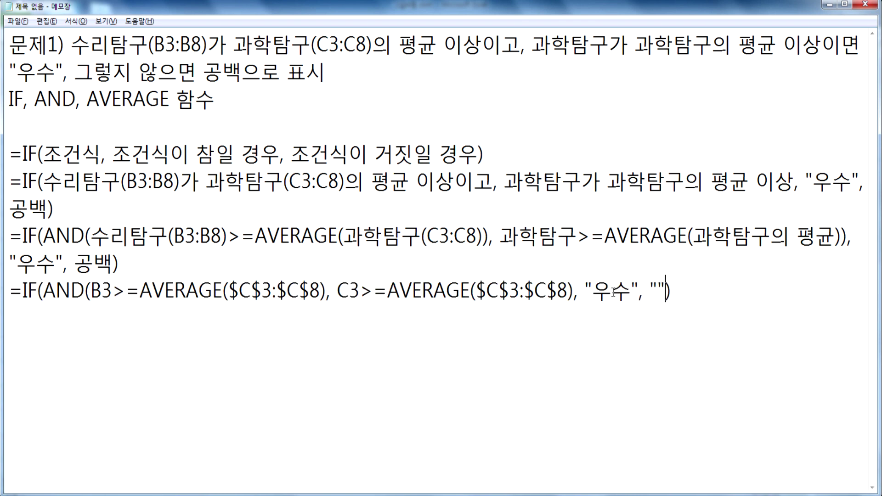
# - Switch back to Excel, replace 공백 in D3's formula with "", and try to confirm the formula
pyautogui.hotkey('alt', 'Tab')
pyautogui.write('""')
pyautogui.press('Return')
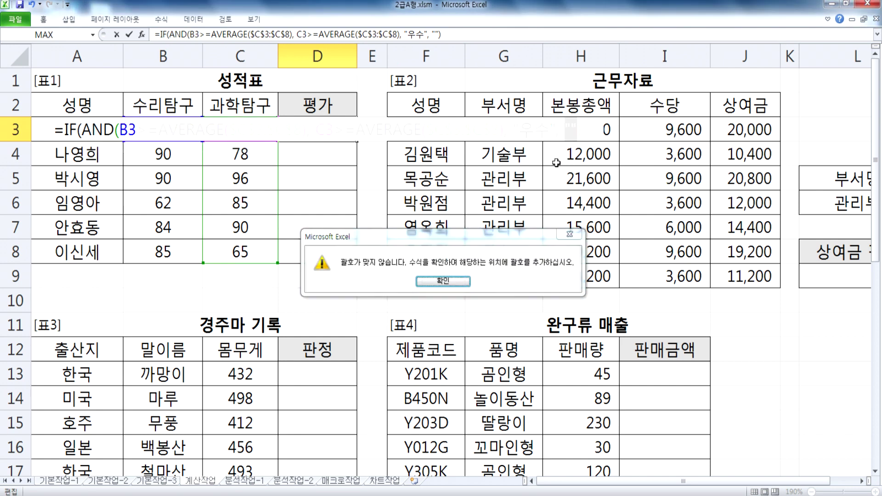
pyautogui.press('Return')
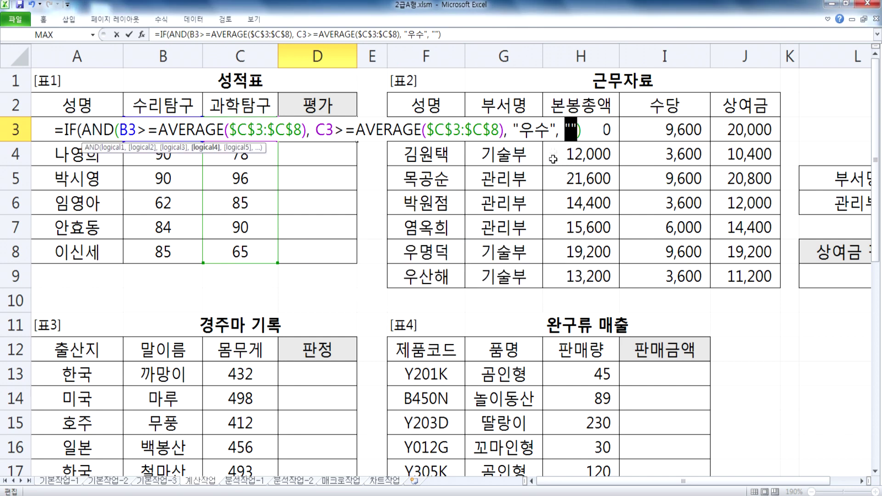
# - Insert AND's missing closing parenthesis after the second AVERAGE in D3's formula, and switch to Notepad
pyautogui.click(503, 131)
pyautogui.write(')')
pyautogui.hotkey('alt', 'Tab')
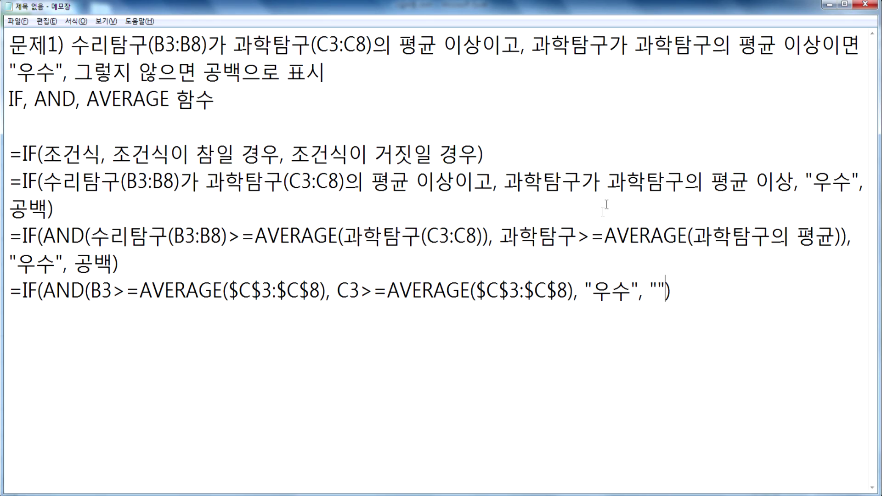
# - Insert AND's missing closing parenthesis after the second AVERAGE in Notepad's fourth IF formula, and switch back to Excel
pyautogui.click(574, 289)
pyautogui.write(')')
pyautogui.hotkey('alt', 'Tab')
# - Confirm the IF formula in D3 and fill it down the 평가 column to D8
pyautogui.press('Return')
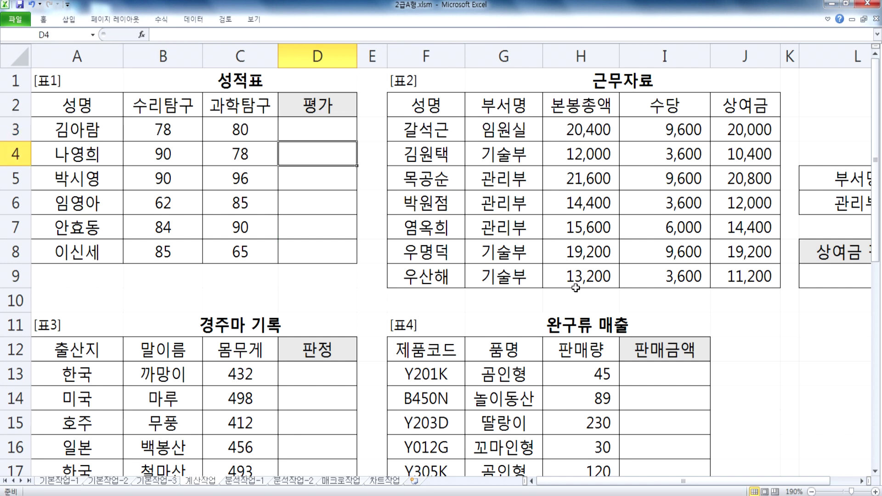
pyautogui.click(346, 135)
pyautogui.moveTo(358, 143); pyautogui.dragTo(359, 263)
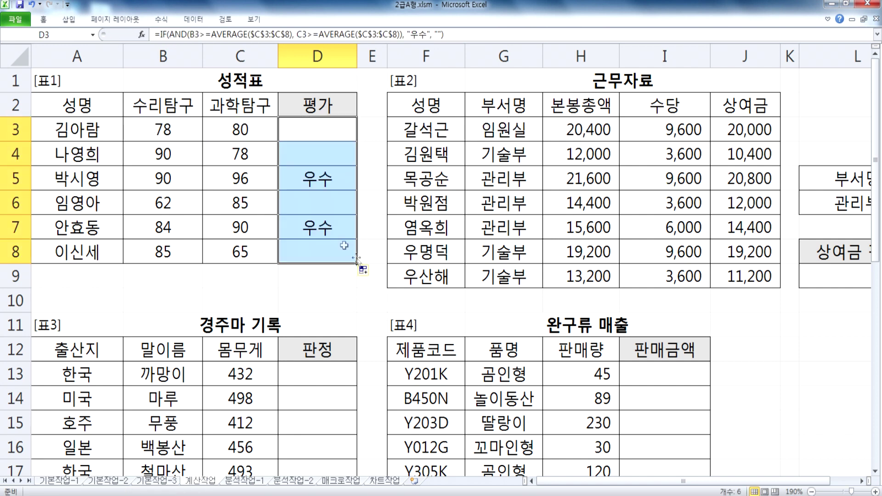
# - Check the 평가 results against the average of C3:C8 and each row's 수리탐구 and 과학탐구 scores
pyautogui.click(311, 186)
pyautogui.moveTo(242, 134); pyautogui.dragTo(243, 255)
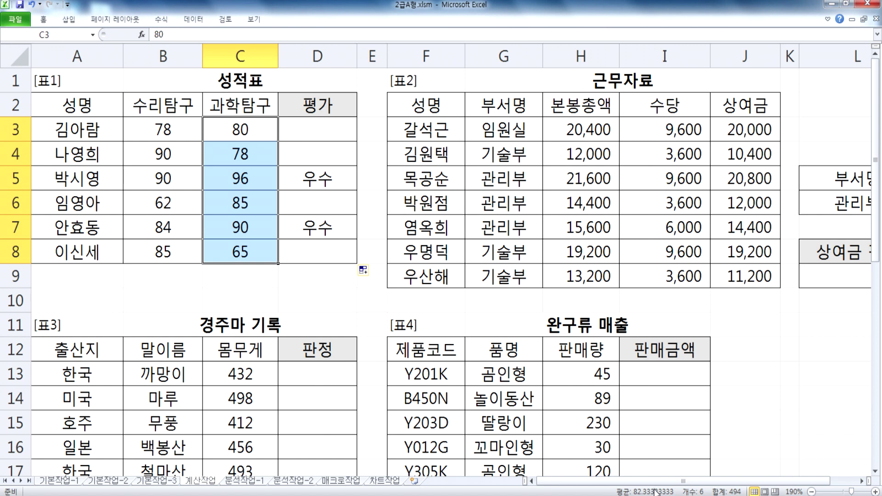
pyautogui.moveTo(167, 132); pyautogui.dragTo(227, 125)
pyautogui.moveTo(164, 151); pyautogui.dragTo(243, 154)
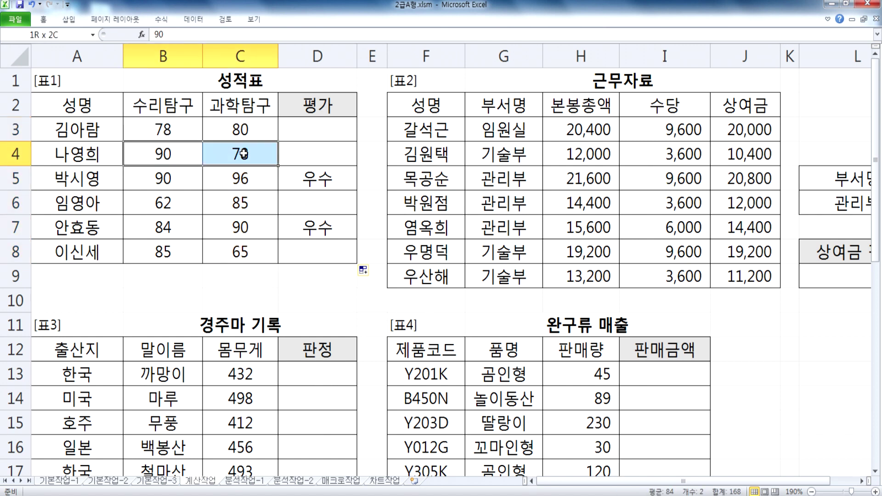
pyautogui.click(144, 150)
pyautogui.click(235, 152)
pyautogui.moveTo(173, 180); pyautogui.dragTo(232, 180)
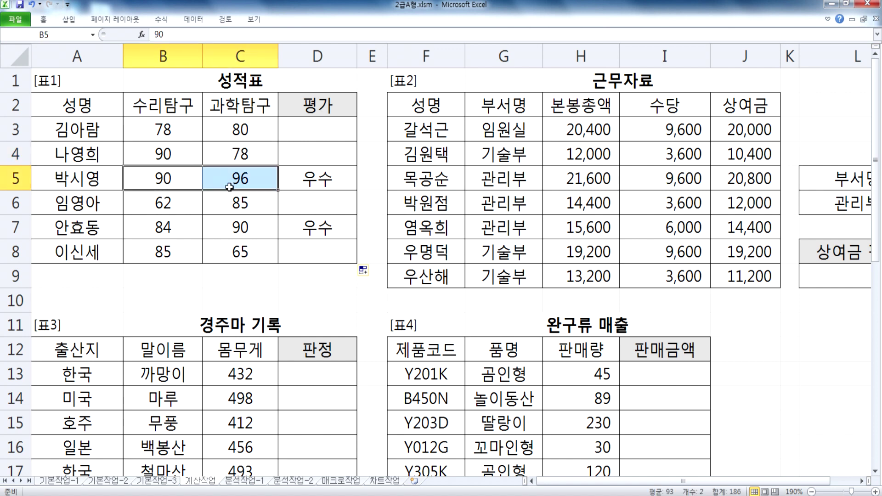
pyautogui.click(165, 204)
pyautogui.moveTo(166, 204); pyautogui.dragTo(230, 207)
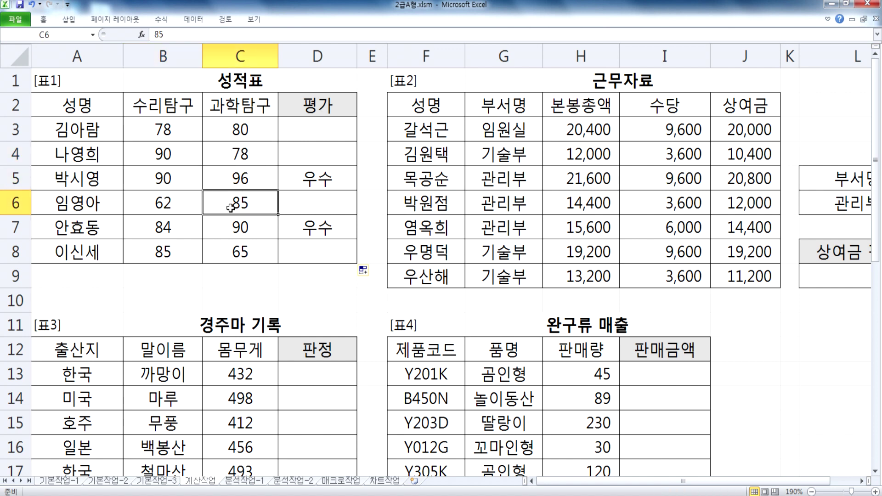
pyautogui.moveTo(172, 230); pyautogui.dragTo(235, 231)
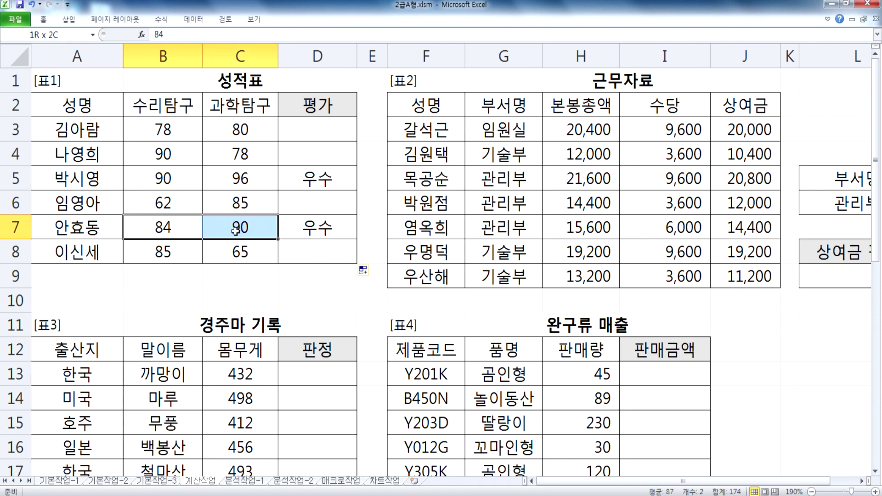
pyautogui.click(319, 176)
pyautogui.click(316, 228)
pyautogui.click(336, 136)
# - Switch to Notepad and add a run of blank lines below the fourth IF formula
pyautogui.hotkey('alt', 'Tab')
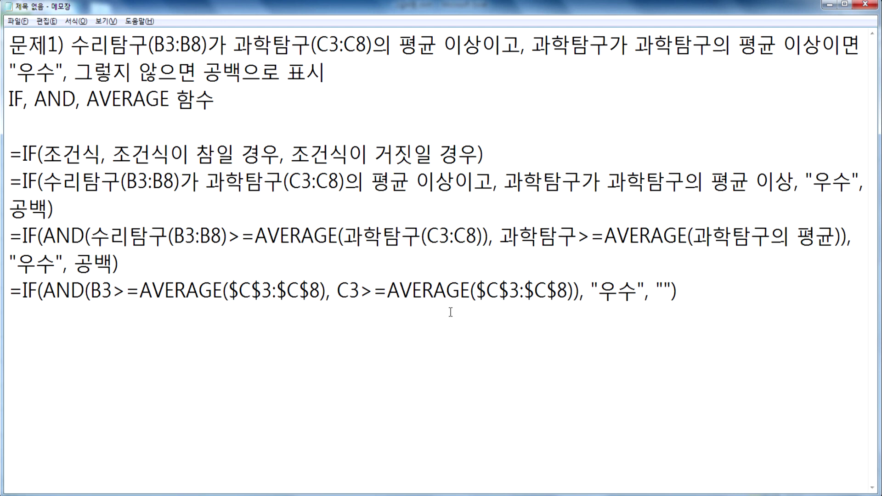
pyautogui.press('Return')
pyautogui.press('Return')
pyautogui.press('Return')
pyautogui.press('Return')
pyautogui.press('Return')
pyautogui.press('Return')
pyautogui.press('Return')
pyautogui.press('Return')
pyautogui.press('Return')
pyautogui.press('Return')
pyautogui.press('Return')
pyautogui.press('Return')
pyautogui.press('Return')
pyautogui.press('Return')
pyautogui.scroll(3, 216, 236)
pyautogui.moveTo(11, 271); pyautogui.dragTo(676, 272)
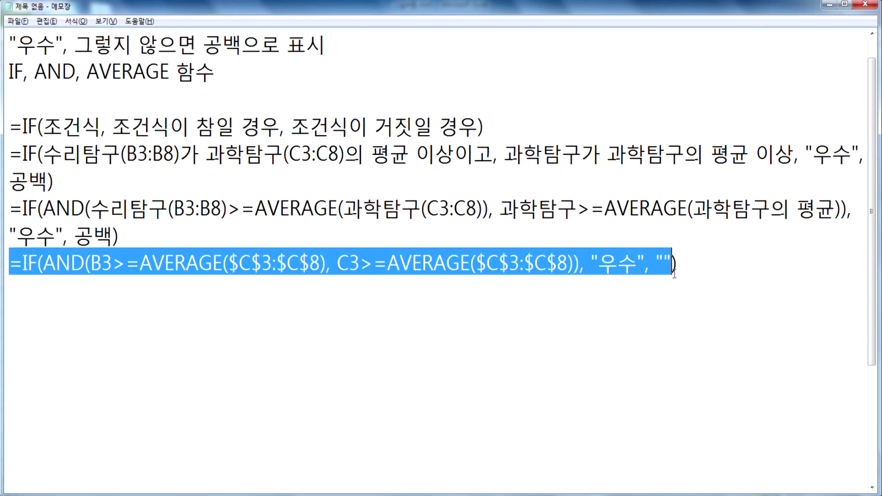
pyautogui.click(655, 283)
# - Write the second problem below the formula: "문제2) 관리부 사원의 상여금 평균을 반올림하여 소수 둘째 자리까지 계산"
pyautogui.press('Return')
pyautogui.write('문제2)')
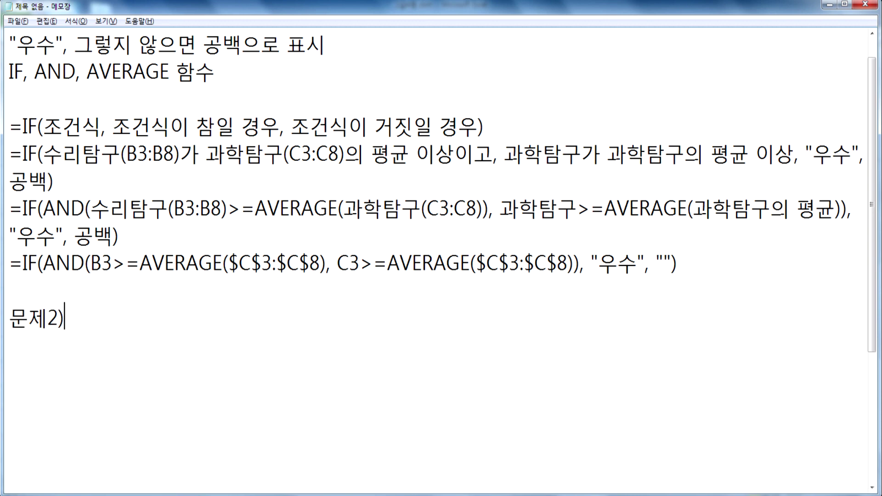
pyautogui.write(' 관리부')
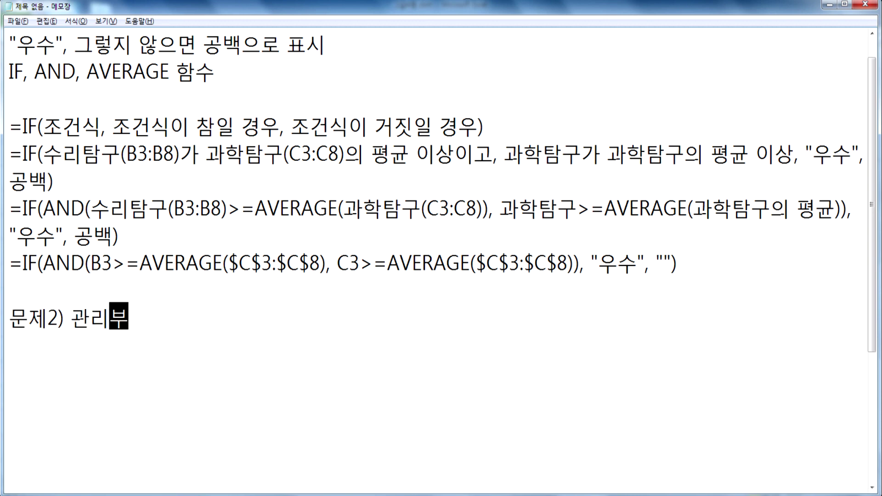
pyautogui.write(' 사원의 상여금 펴ㅛ')
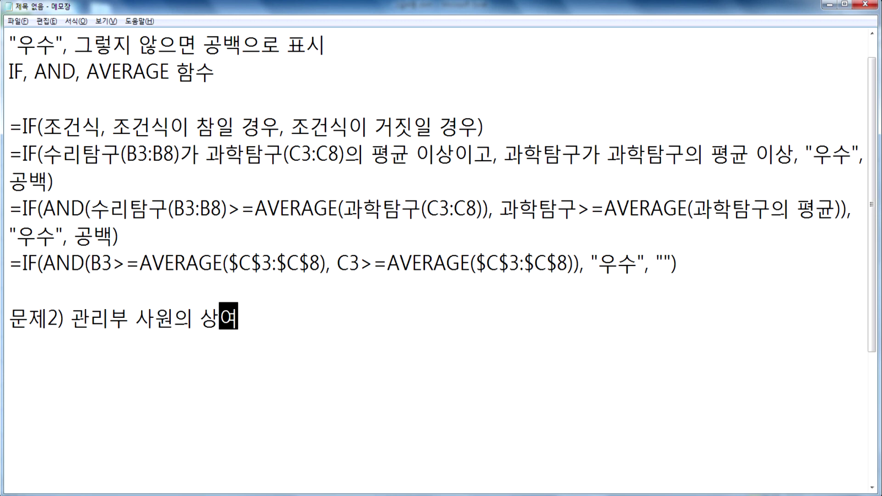
pyautogui.press('BackSpace')
pyautogui.press('BackSpace')
pyautogui.write('평균')
pyautogui.write('을 반올림')
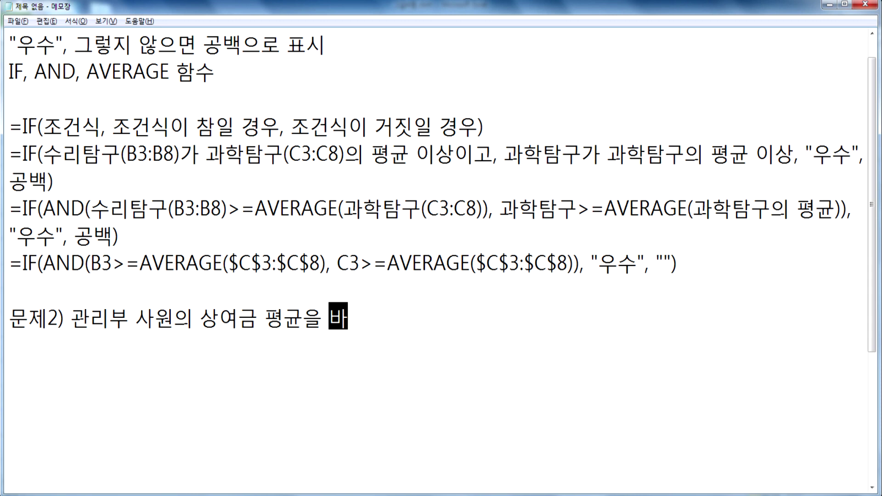
pyautogui.write('하여 ')
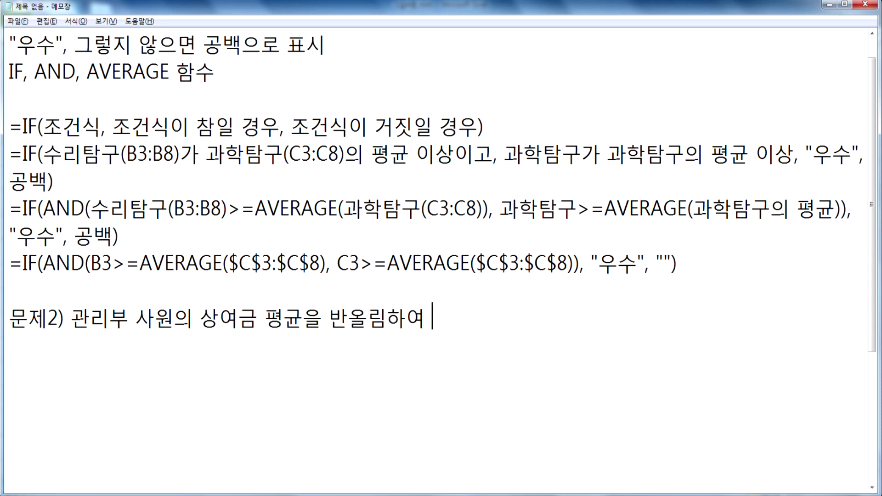
pyautogui.write('소수 둘')
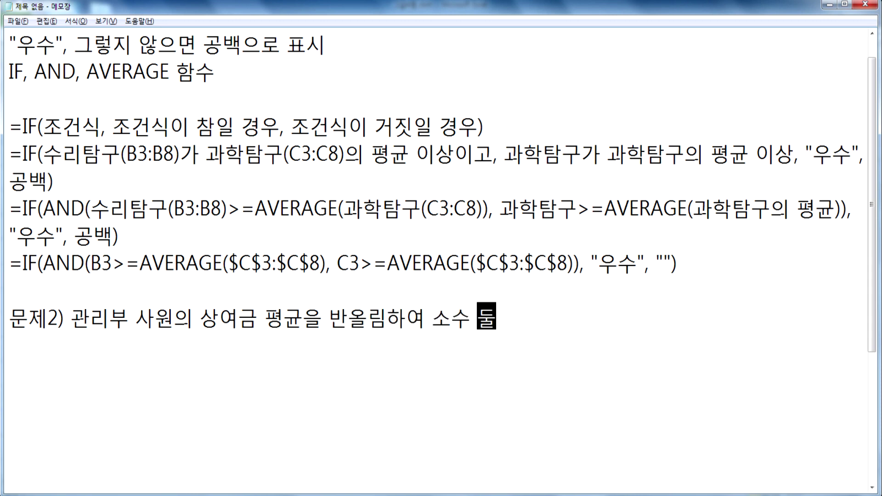
pyautogui.write('째 자리까지 ')
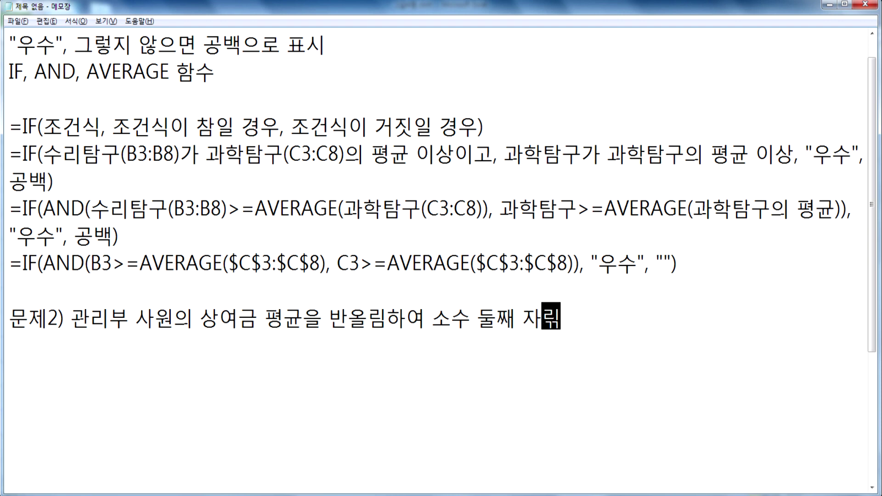
pyautogui.write('계산')
pyautogui.press('Return')
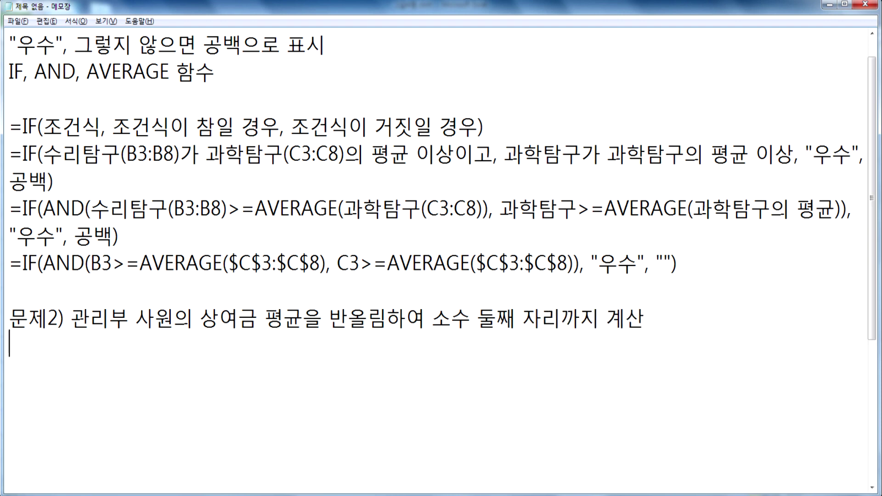
# - Add the line "DAVERAGE, ROUND 함수를 사용" under the 문제2 text
pyautogui.write('DAVERAGEM')
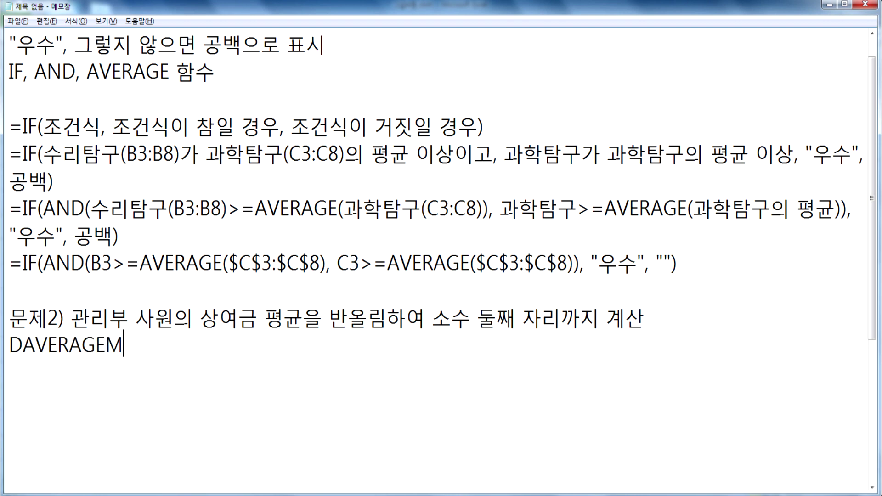
pyautogui.press('BackSpace')
pyautogui.write(', ROUND')
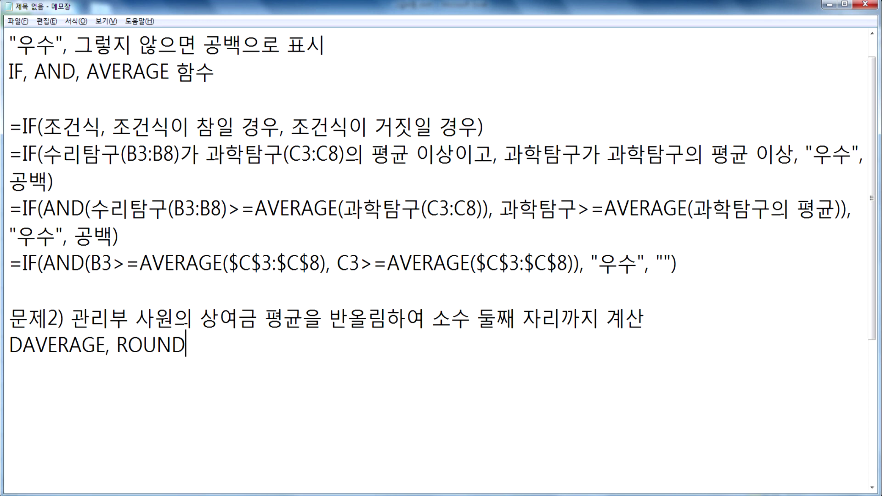
pyautogui.write(' 하함수를 사용')
pyautogui.press('Return')
pyautogui.scroll(-3, 617, 289)
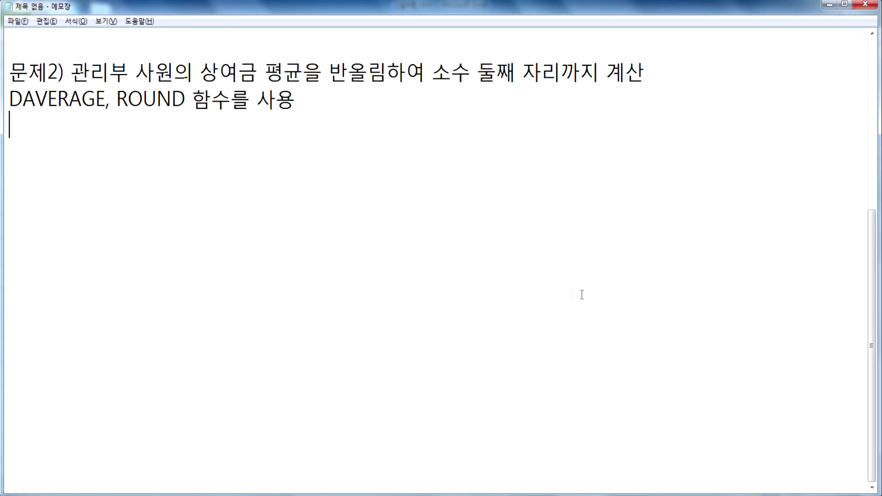
# - Examine 표2 in Excel, and return to Notepad to review the DAVERAGE function named for 문제2
pyautogui.hotkey('alt', 'Tab')
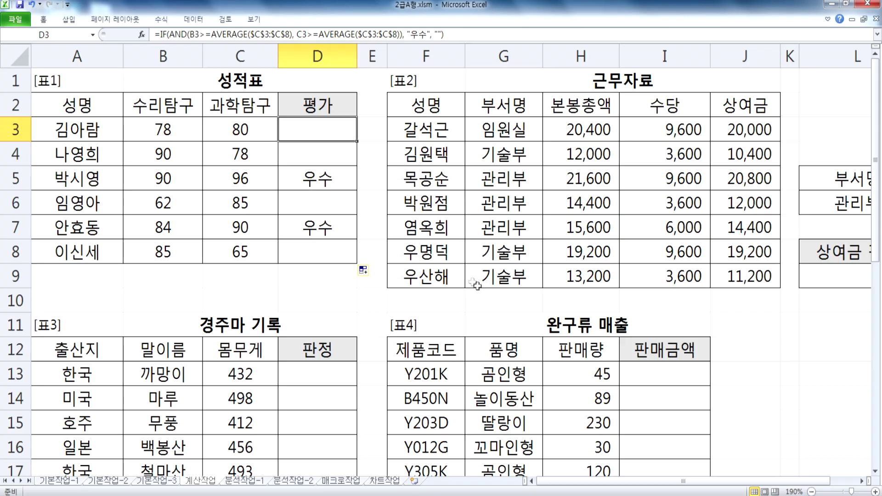
pyautogui.hscroll(3, 724, 485)
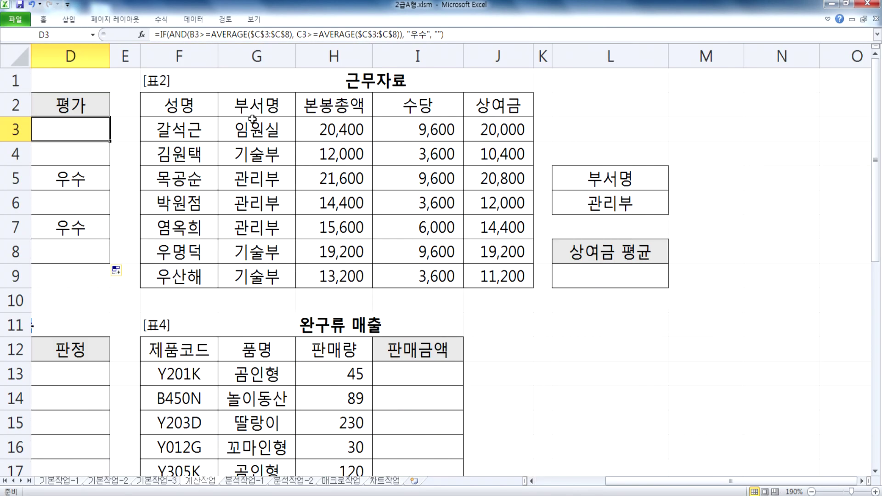
pyautogui.hotkey('alt', 'Tab')
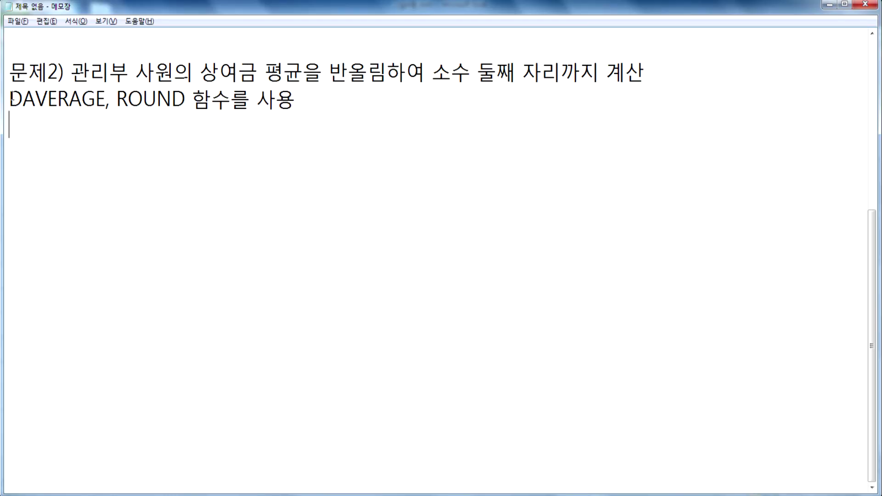
pyautogui.moveTo(9, 98); pyautogui.dragTo(106, 101)
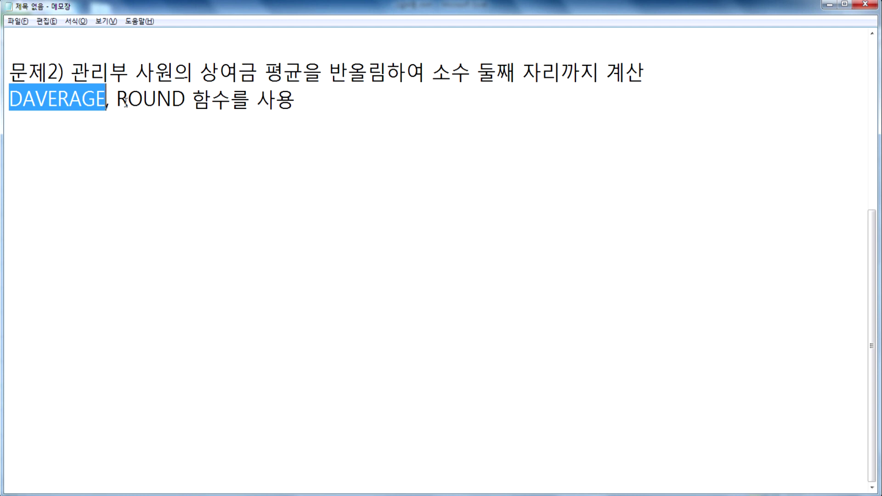
pyautogui.click(71, 129)
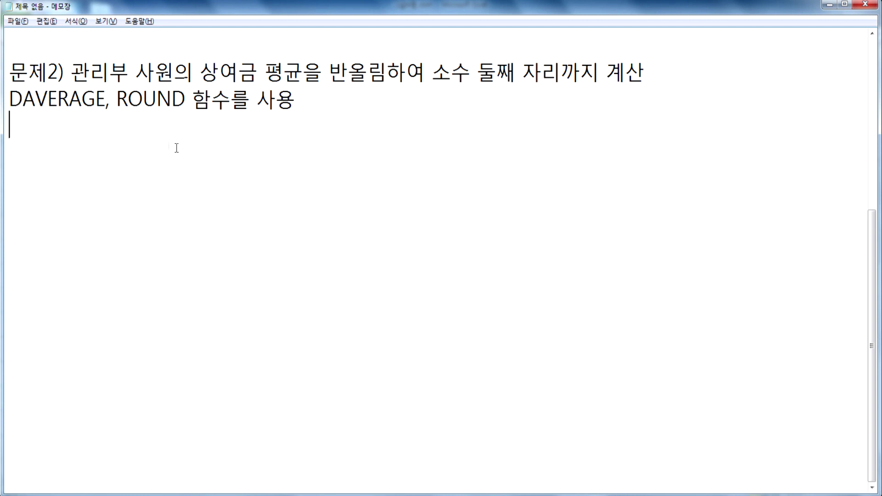
# - Leave a blank line below the 문제2 notes and write the syntax =ROUND(값, 자리수)
pyautogui.press('Return')
pyautogui.write('=')
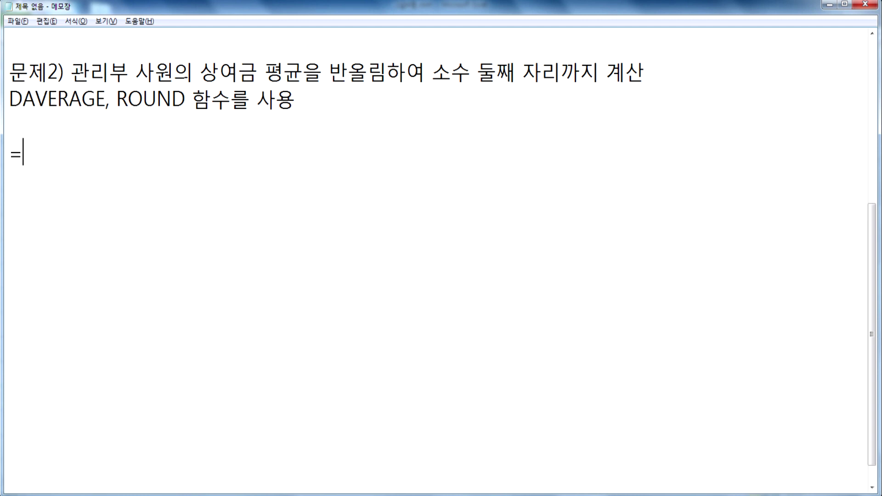
pyautogui.write('ROUND(값, 자')
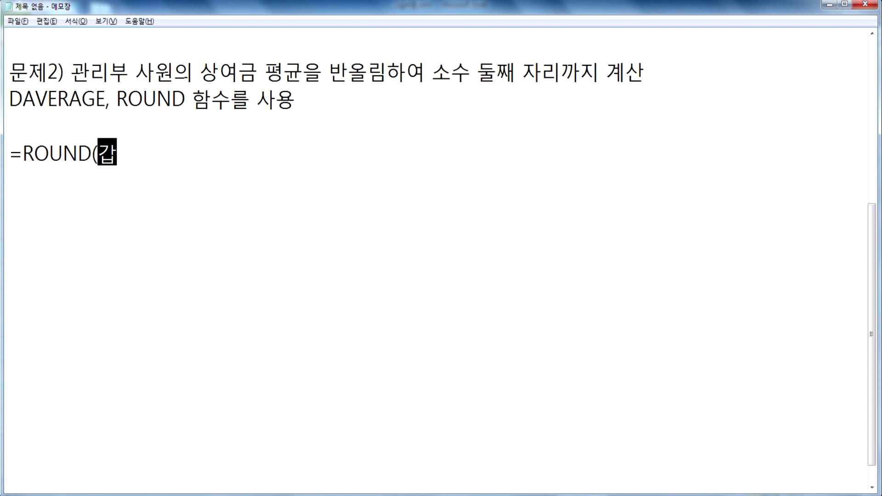
pyautogui.write('리수)')
pyautogui.press('Return')
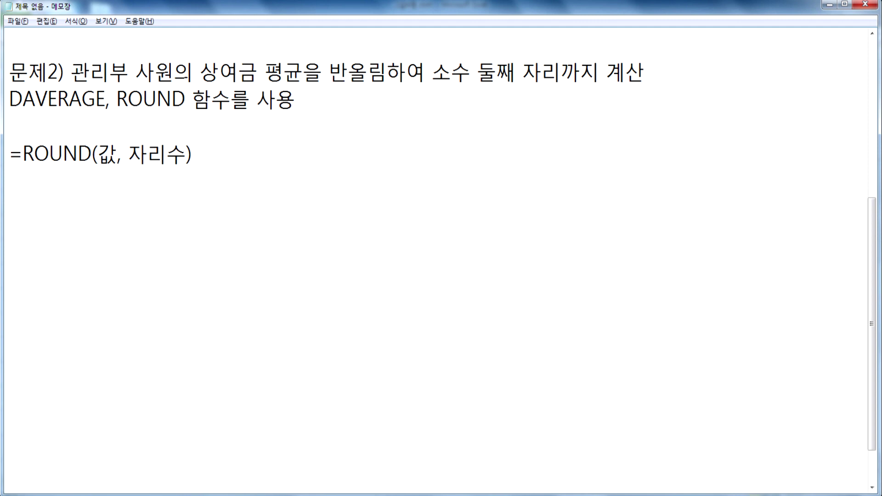
# - Switch to Excel and examine the DAVERAGE arguments: table F2:J9, the 상여금 heading J2, and the 부서명 condition L5:L6
pyautogui.hotkey('alt', 'Tab')
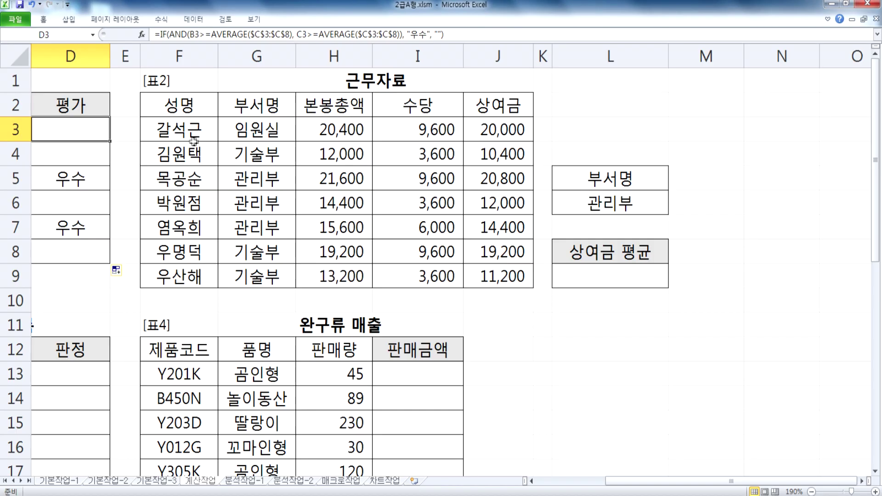
pyautogui.moveTo(170, 102); pyautogui.dragTo(478, 271)
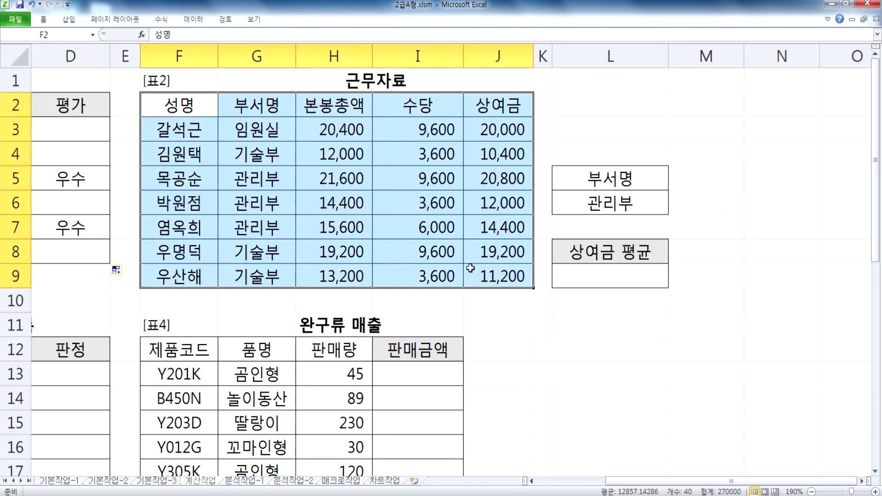
pyautogui.click(484, 107)
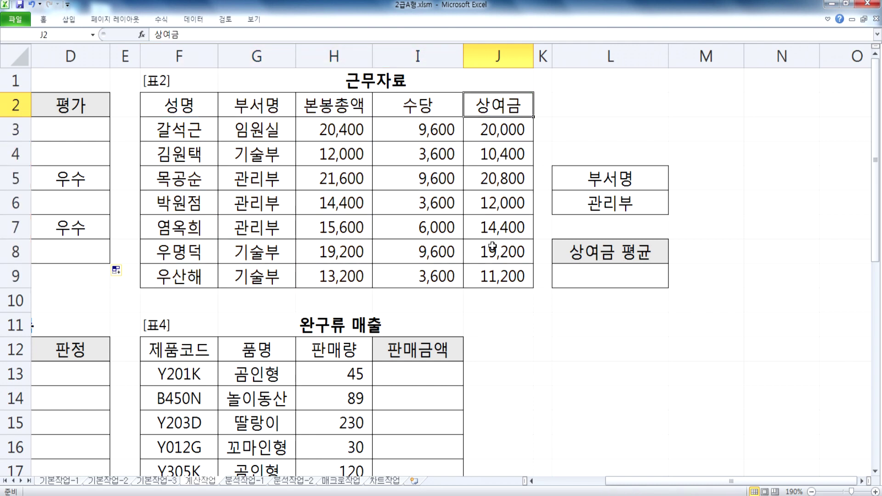
pyautogui.hotkey('alt', 'Tab')
pyautogui.hotkey('alt', 'Tab')
pyautogui.moveTo(258, 108); pyautogui.dragTo(256, 124)
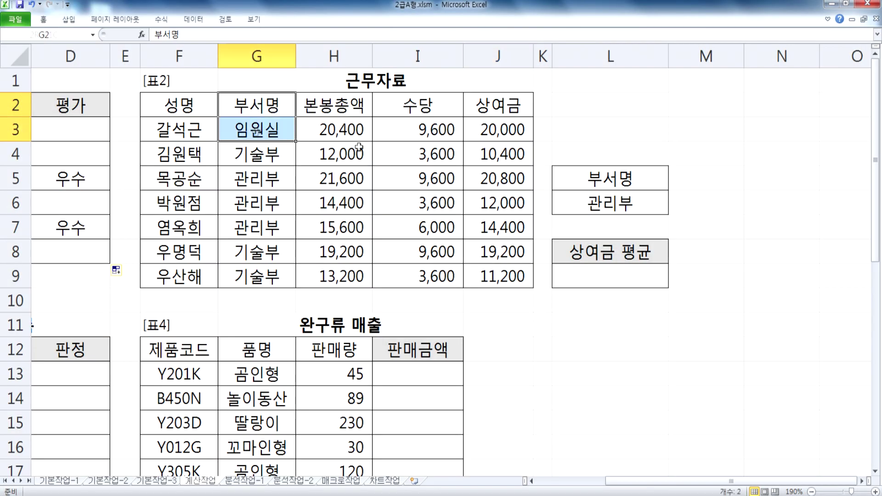
pyautogui.moveTo(569, 175); pyautogui.dragTo(569, 200)
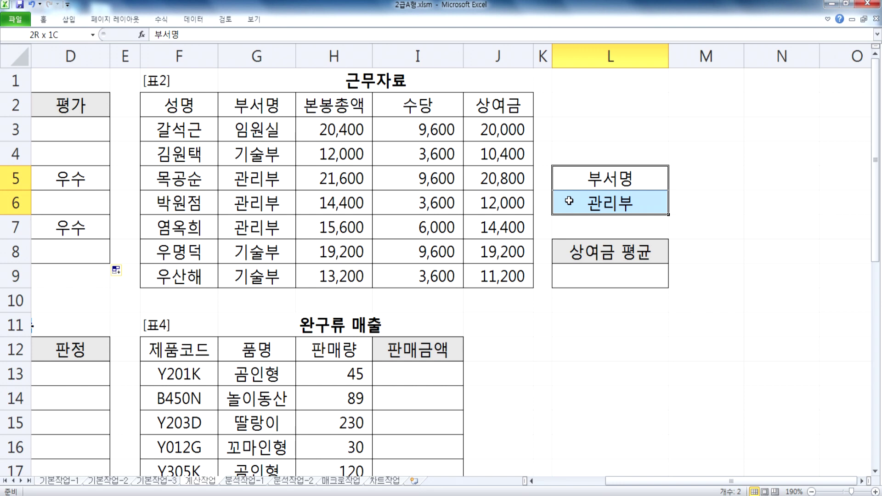
pyautogui.moveTo(179, 105); pyautogui.dragTo(493, 266)
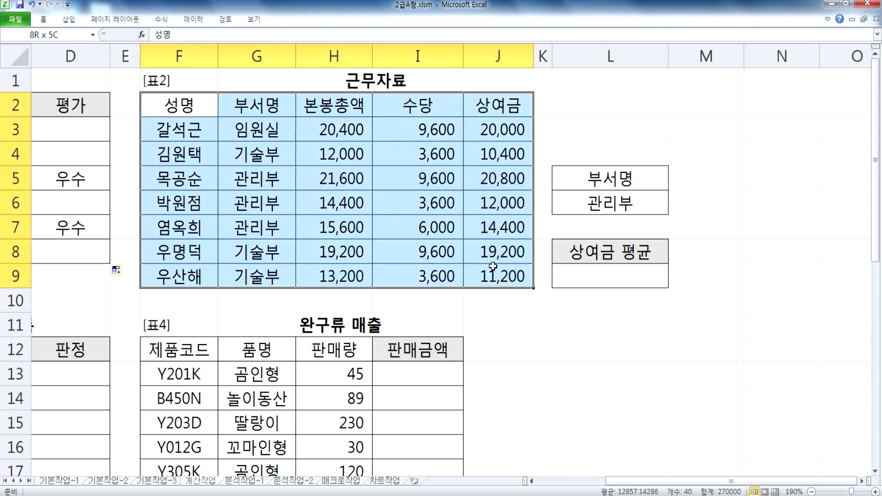
pyautogui.click(491, 107)
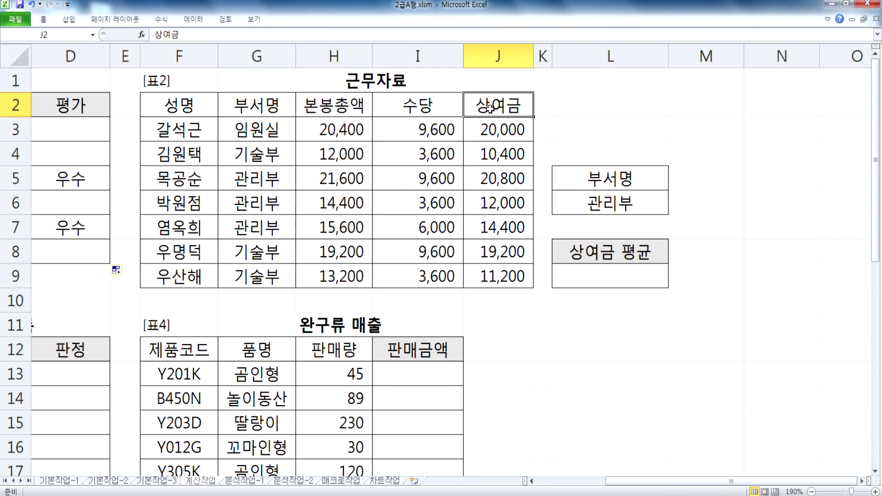
# - Enter the formula =DAVERAGE(F2:J9,J2,L5:L6) in cell L2 to average 상여금 for the 부서명 condition
pyautogui.moveTo(581, 179); pyautogui.dragTo(584, 214)
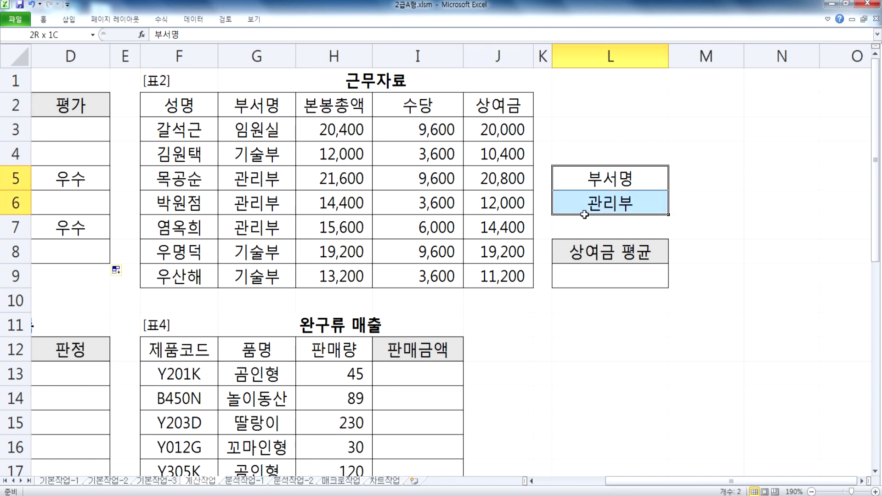
pyautogui.click(578, 105)
pyautogui.write('=RO')
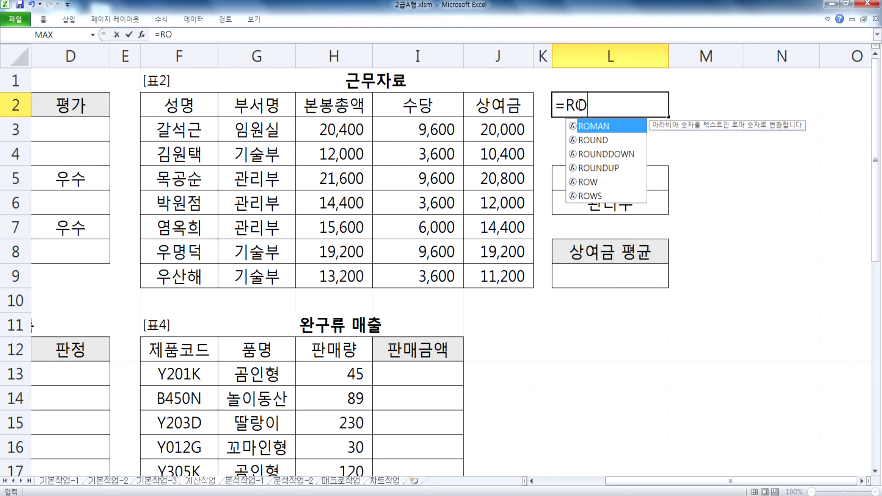
pyautogui.press('BackSpace')
pyautogui.press('BackSpace')
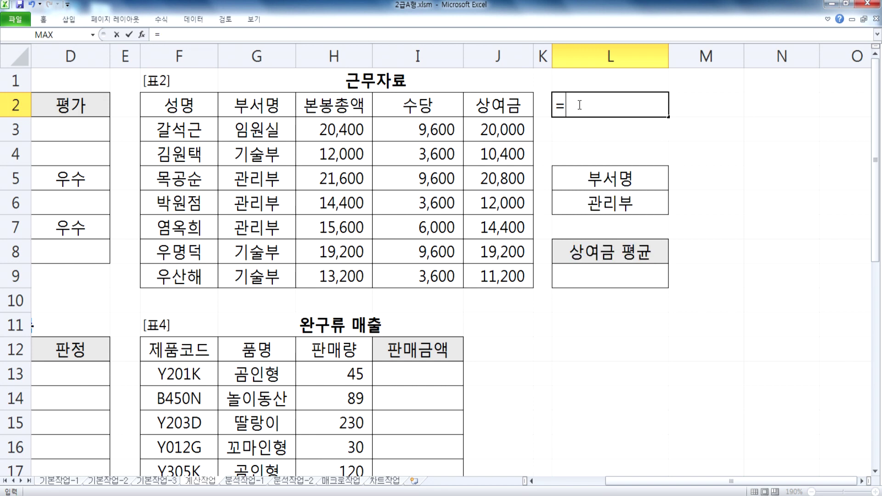
pyautogui.write('DAVE')
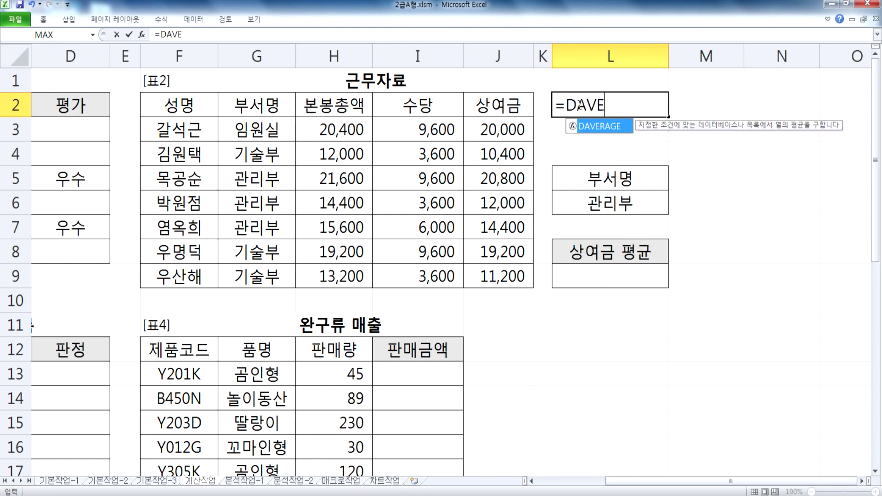
pyautogui.press('Tab')
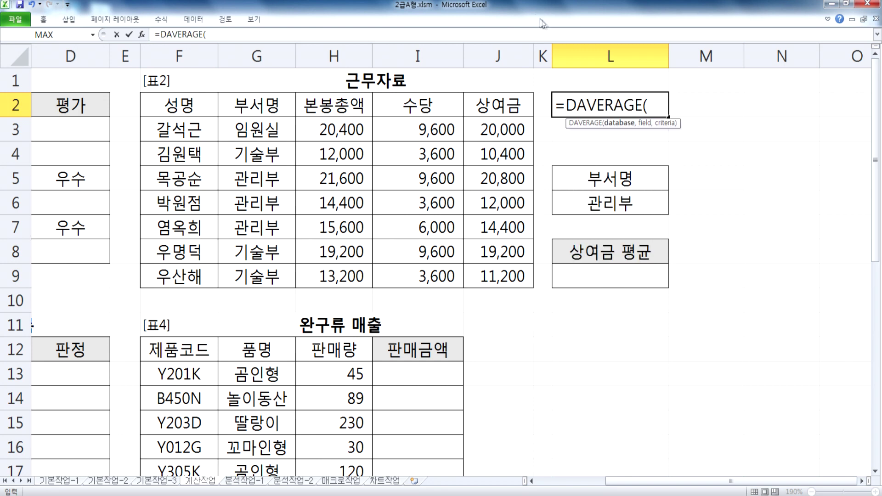
pyautogui.moveTo(168, 109); pyautogui.dragTo(482, 276)
pyautogui.write(',')
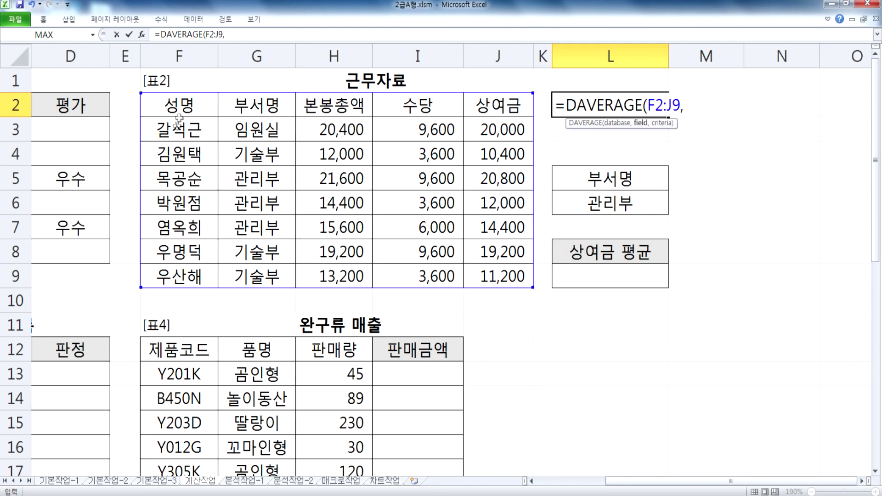
pyautogui.click(501, 107)
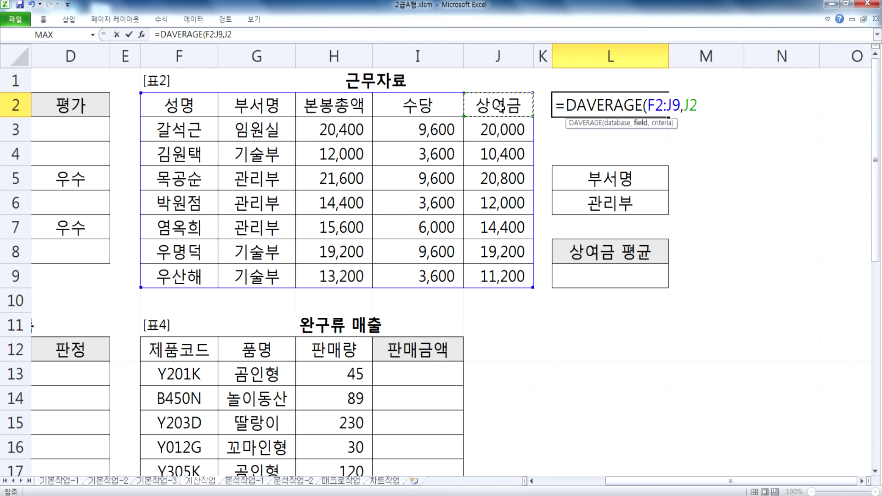
pyautogui.write(',')
pyautogui.moveTo(638, 176); pyautogui.dragTo(639, 196)
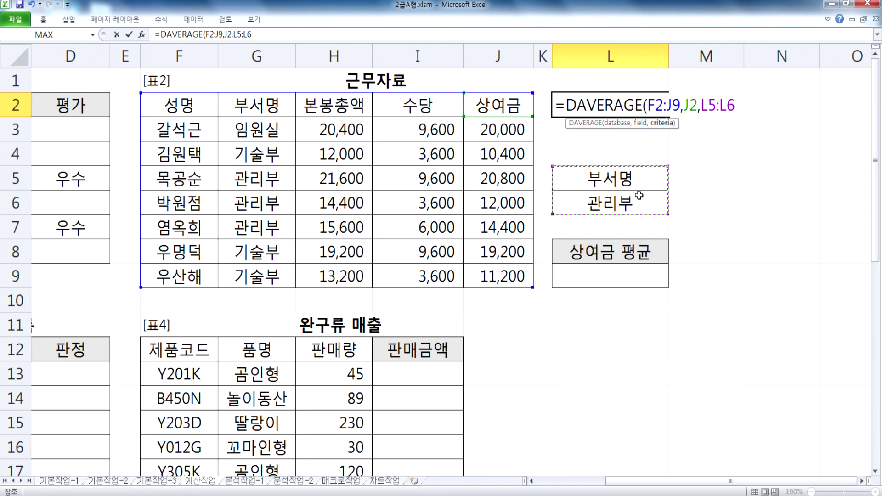
pyautogui.press('Return')
pyautogui.click(600, 106)
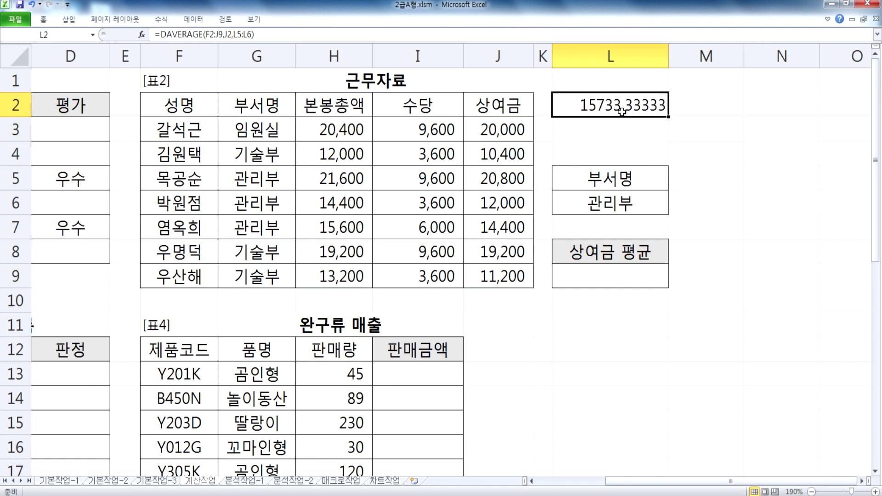
# - Wrap the DAVERAGE formula in L2 in ROUND with 2 decimal places: =ROUND(DAVERAGE(F2:J9,J2,L5:L6),2)
pyautogui.doubleClick(620, 110)
pyautogui.write('ROUND(')
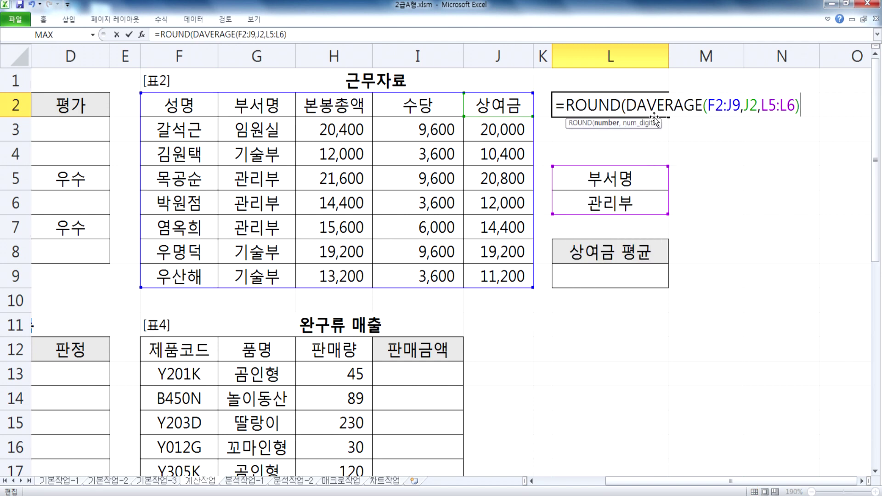
pyautogui.write(',2)')
pyautogui.press('Return')
pyautogui.click(654, 116)
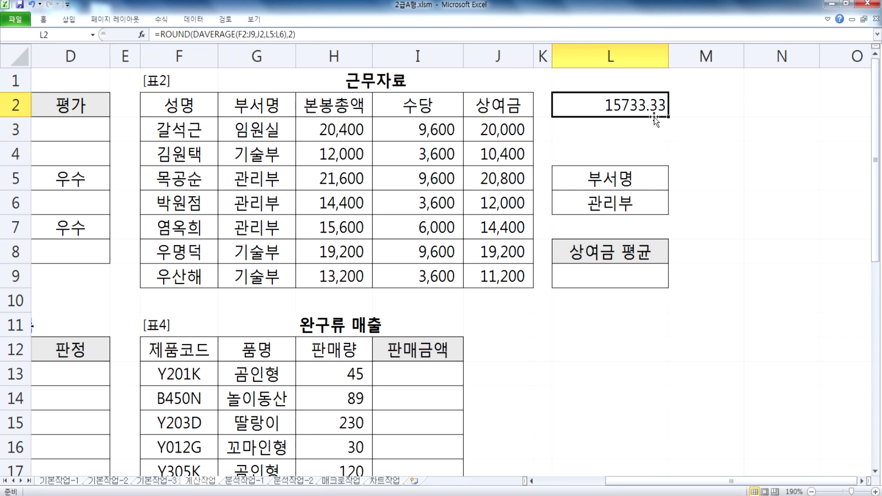
# - Copy the full L2 formula into Notepad below the ROUND syntax line, and add a space after each argument comma
pyautogui.press('F2')
pyautogui.hotkey('shift', 'Home')
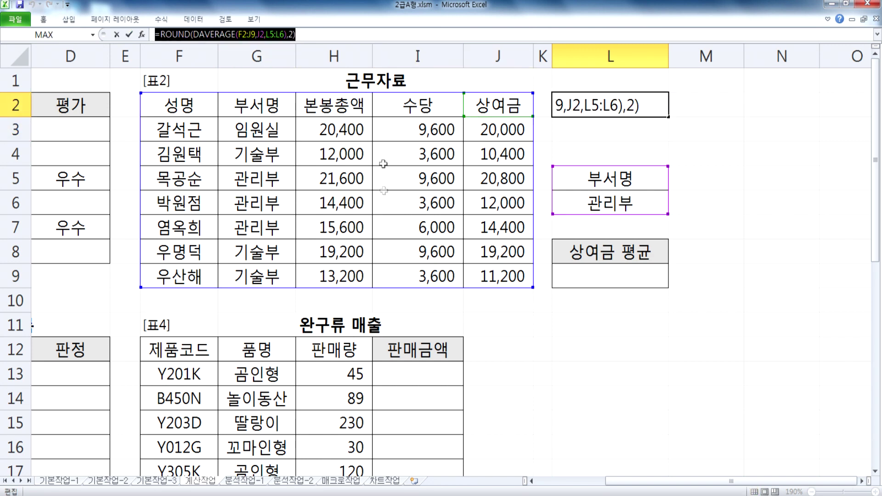
pyautogui.hotkey('ctrl', 'c')
pyautogui.hotkey('alt', 'Tab')
pyautogui.hotkey('ctrl', 'v')
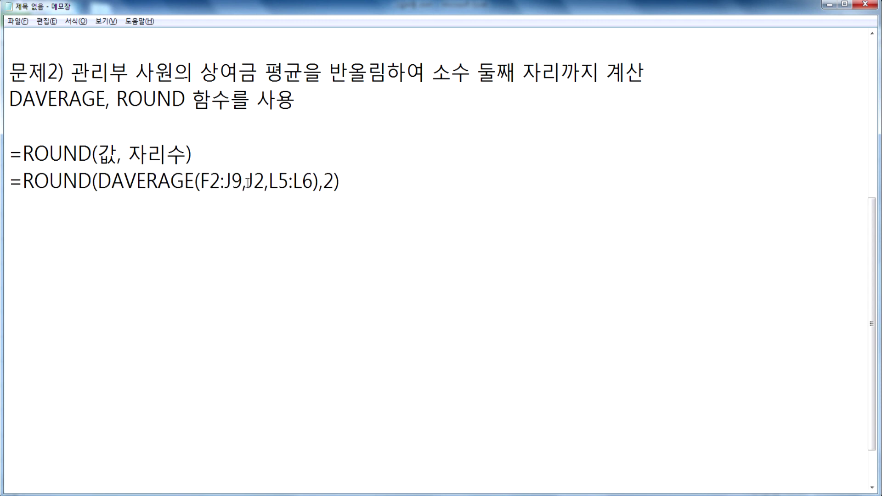
pyautogui.click(247, 183)
pyautogui.click(275, 182)
pyautogui.click(337, 183)
# - Duplicate the formula line in Notepad, and replace the field argument J2 in the copy with 5
pyautogui.moveTo(6, 180); pyautogui.dragTo(9, 202)
pyautogui.hotkey('ctrl', 'c')
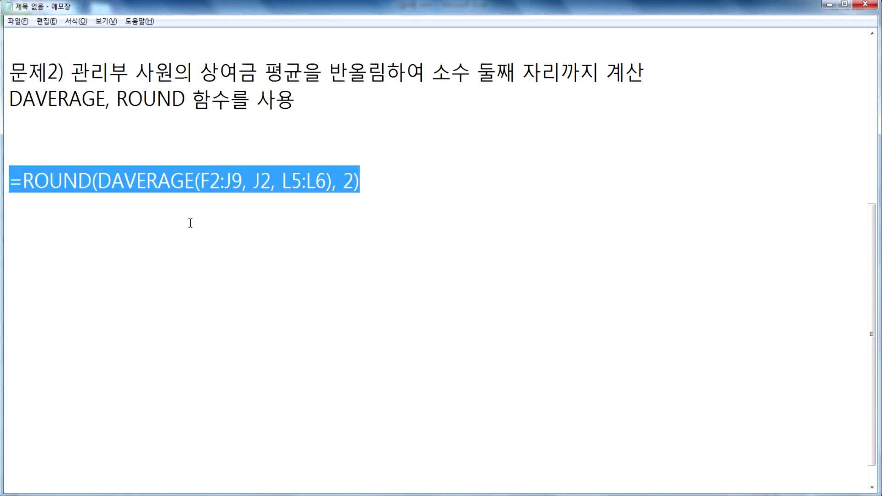
pyautogui.hotkey('ctrl', 'v')
pyautogui.hotkey('ctrl', 'v')
pyautogui.moveTo(253, 209); pyautogui.dragTo(270, 209)
pyautogui.write('5')
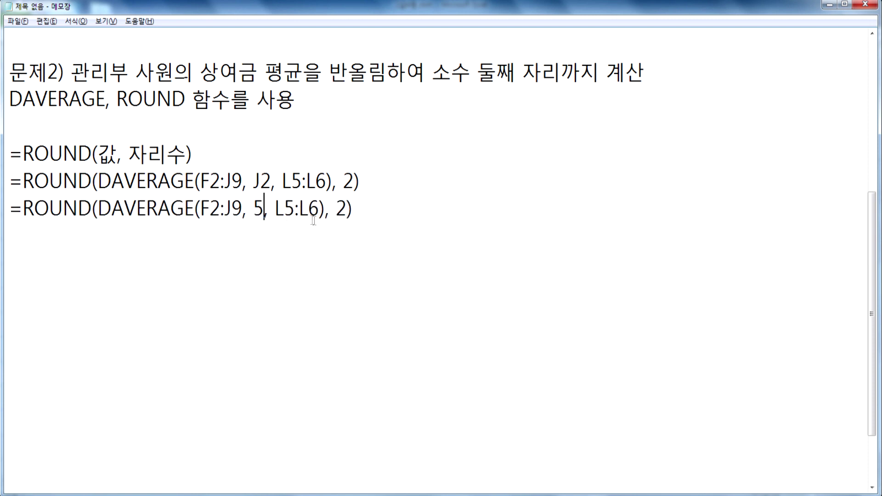
# - Paste a third copy of the formula line in Notepad, and close the open edit of cell L2 in Excel
pyautogui.click(294, 224)
pyautogui.hotkey('ctrl', 'v')
pyautogui.hotkey('alt', 'Tab')
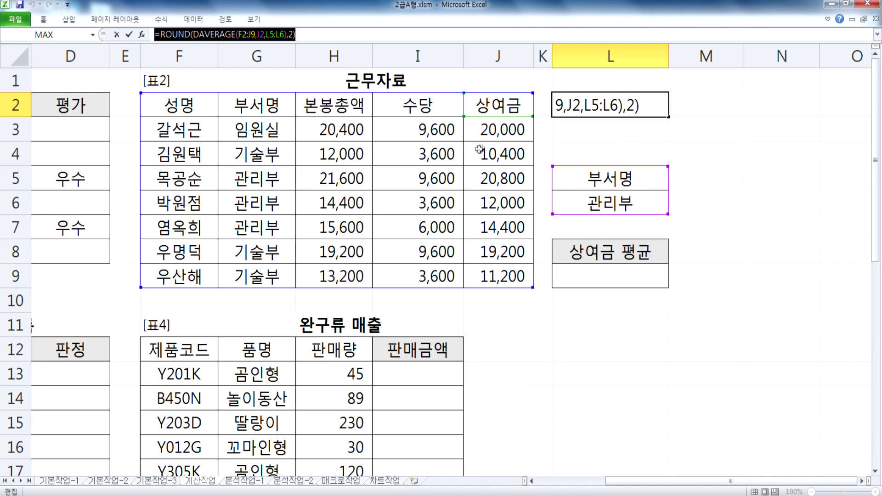
pyautogui.hotkey('ctrl', 'Return')
pyautogui.hotkey('alt', 'Tab')
# - In Notepad, replace the field argument J2 in the third formula line with "상여금"
pyautogui.click(254, 236)
pyautogui.moveTo(254, 235); pyautogui.dragTo(271, 236)
pyautogui.write('ㅁ"')
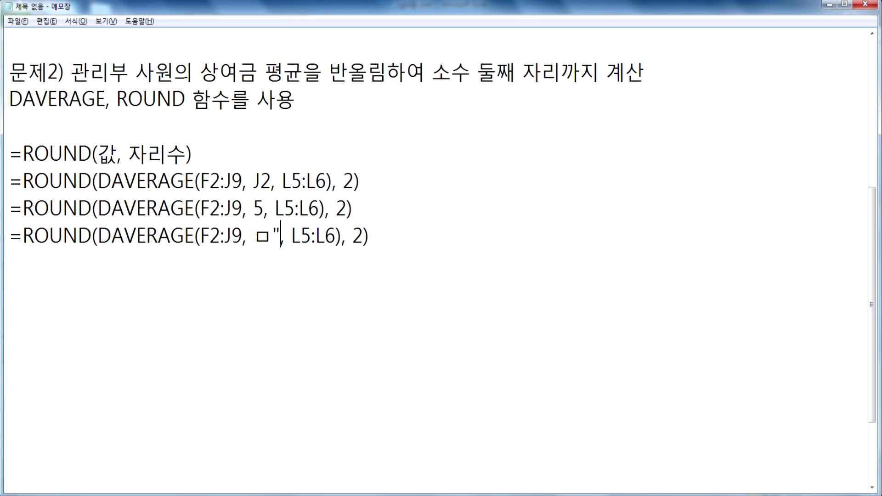
pyautogui.press('BackSpace')
pyautogui.press('BackSpace')
pyautogui.write('"TK')
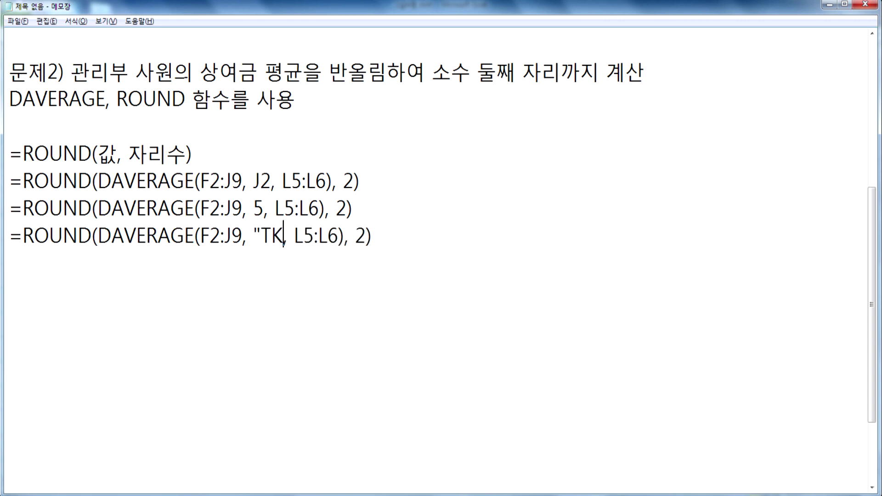
pyautogui.press('BackSpace')
pyautogui.press('BackSpace')
pyautogui.write('상여금"')
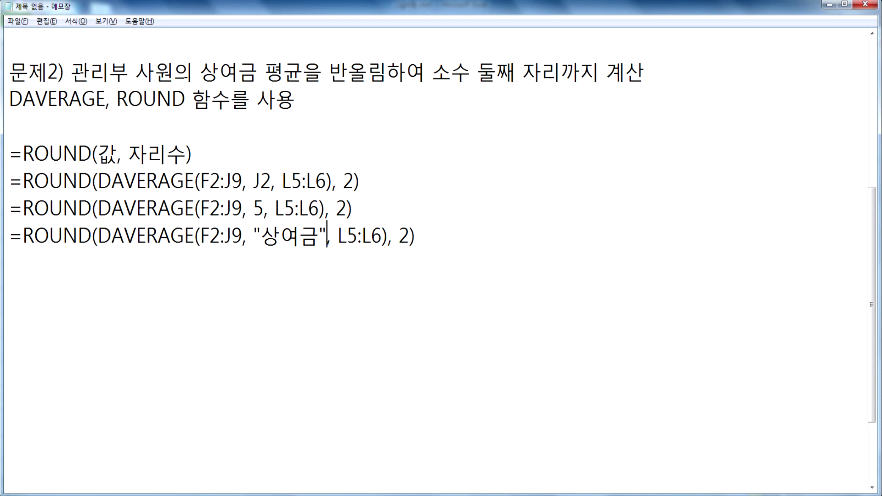
# - Compare the field arguments "상여금", J2 and 5 in the Notepad formulas with heading J2 of 표2 in Excel
pyautogui.moveTo(256, 239); pyautogui.dragTo(313, 237)
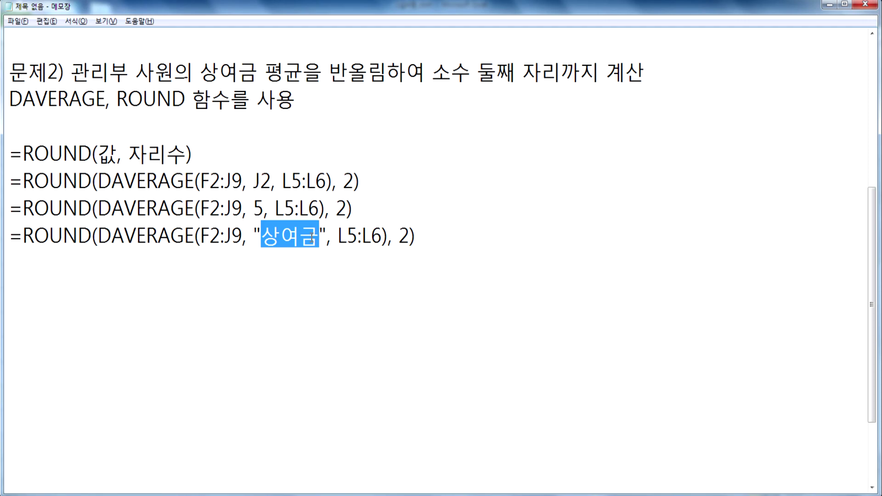
pyautogui.hotkey('alt', 'Tab')
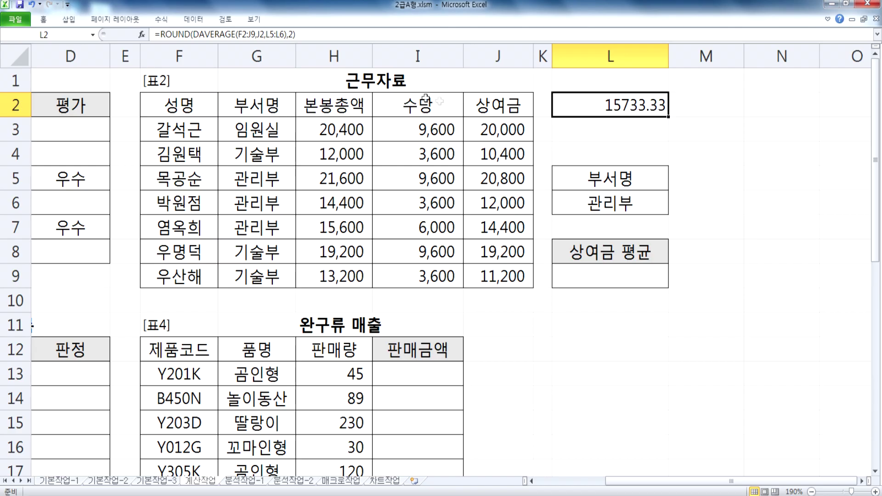
pyautogui.click(485, 111)
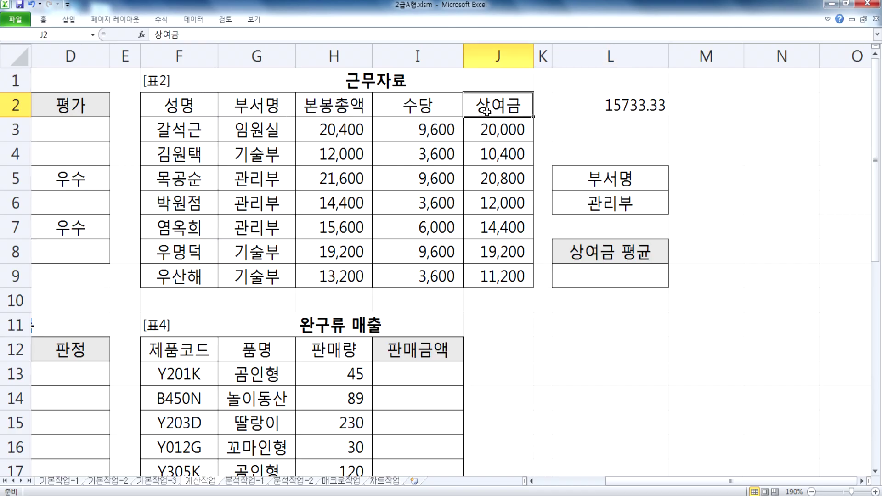
pyautogui.hotkey('alt', 'Tab')
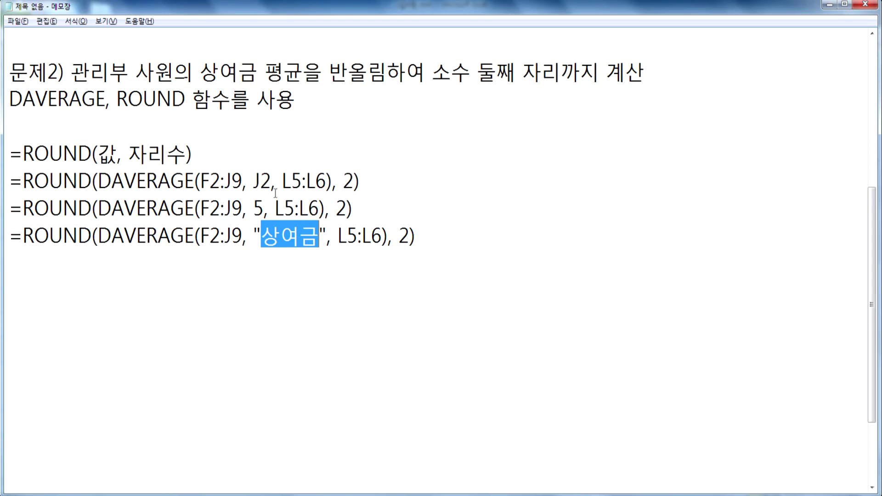
pyautogui.moveTo(254, 180); pyautogui.dragTo(272, 180)
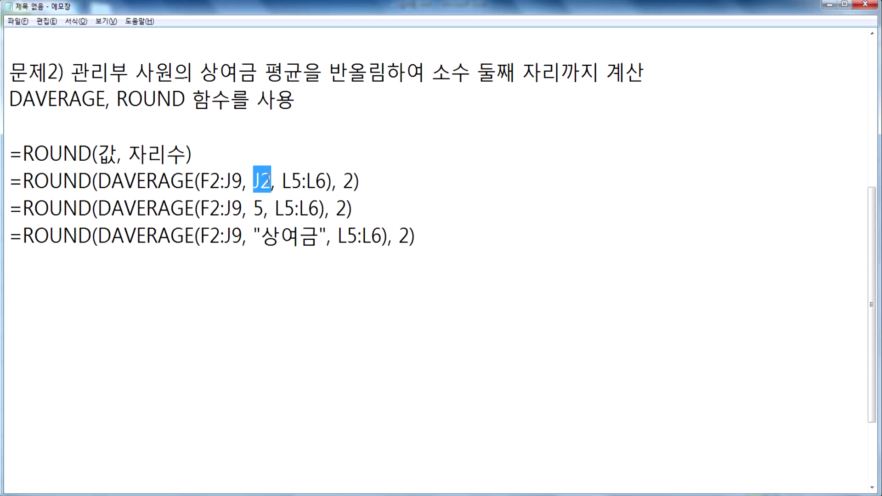
pyautogui.moveTo(253, 209); pyautogui.dragTo(321, 233)
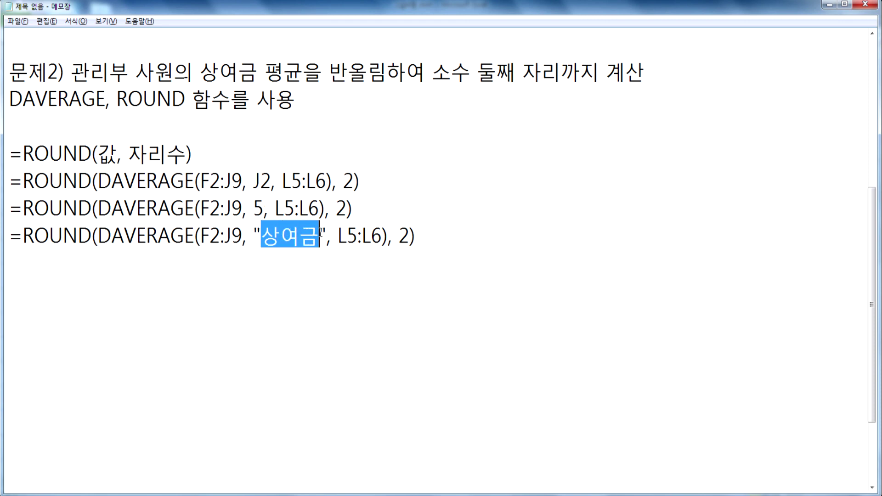
# - Start the 문제3 text below the 문제2 formulas with "문제3) 몸무게를 기준으로 수"
pyautogui.click(256, 278)
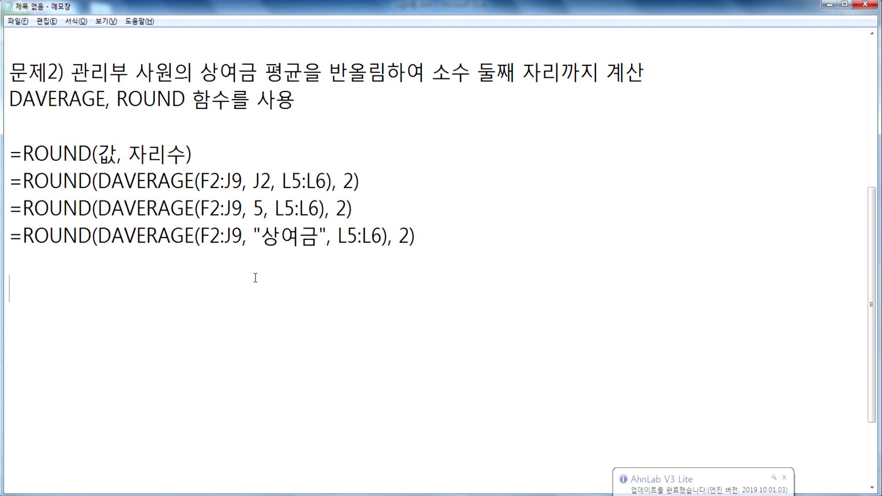
pyautogui.write('문제')
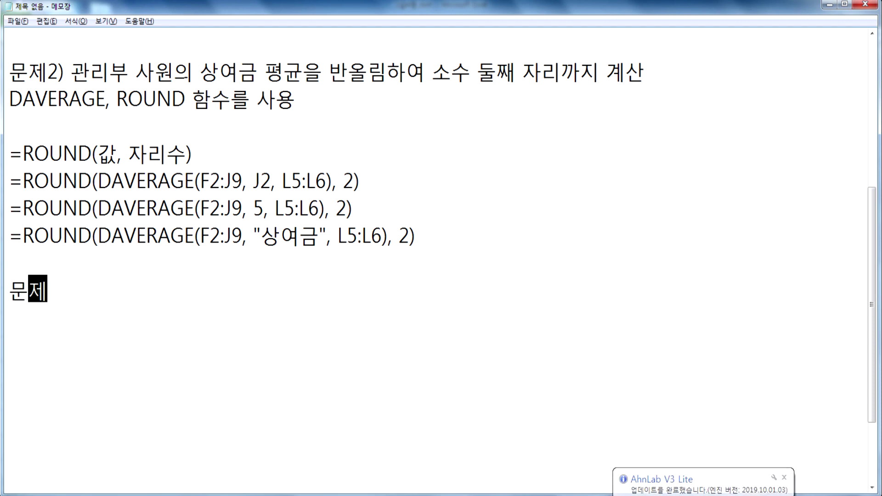
pyautogui.write('3) 몸')
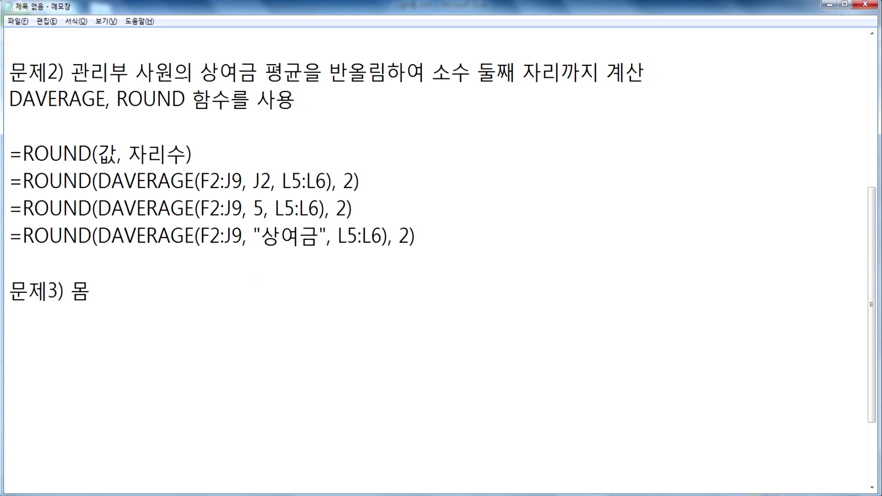
pyautogui.write('무게를 기준으로 수')
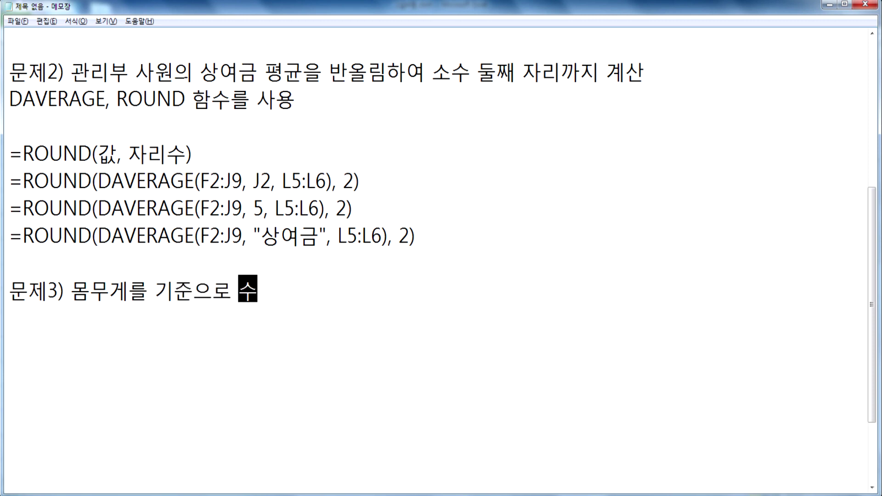